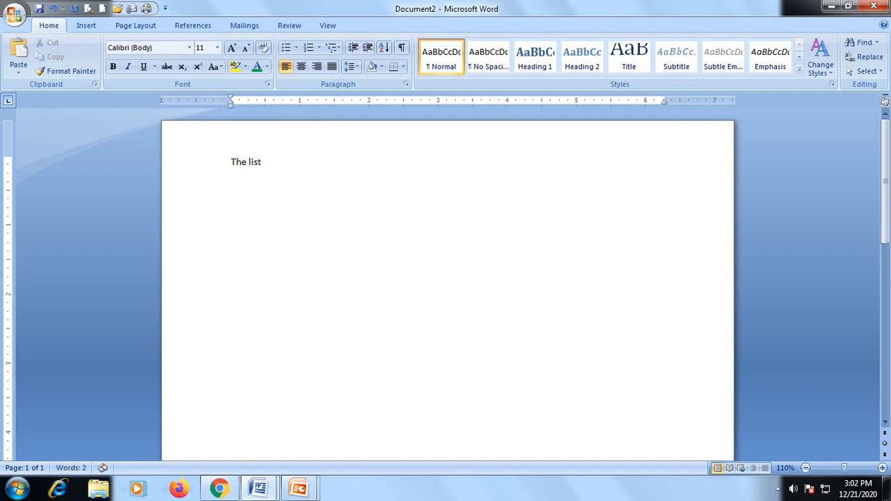
- Complete the heading as "The list of Students:" and format it bold and underlined
text(of Students)
drag(330, 155, 208, 171)
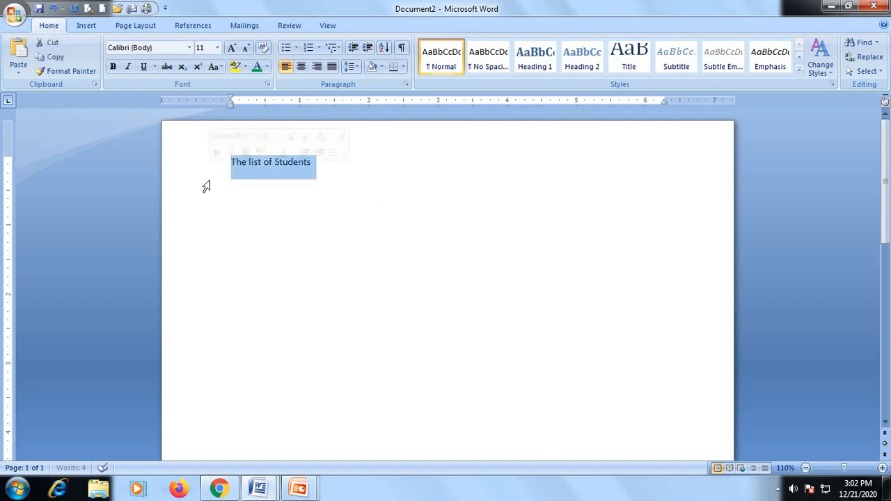
click(113, 67)
click(142, 67)
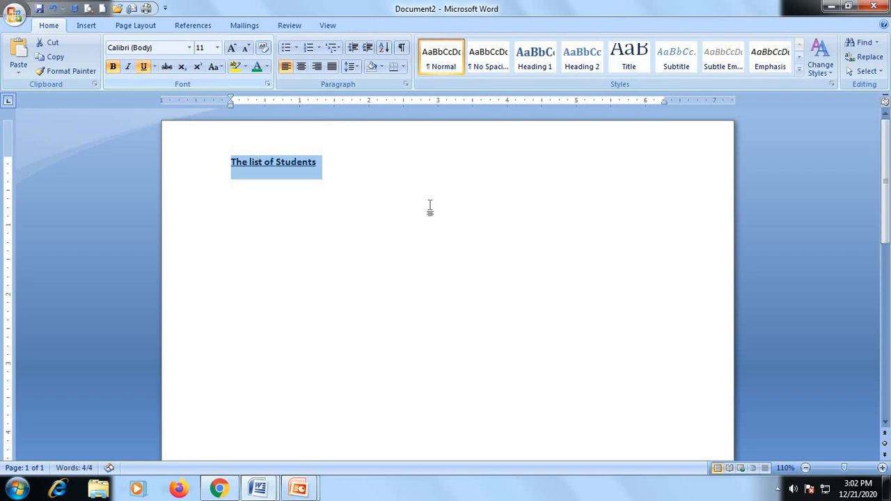
click(344, 156)
text(:)
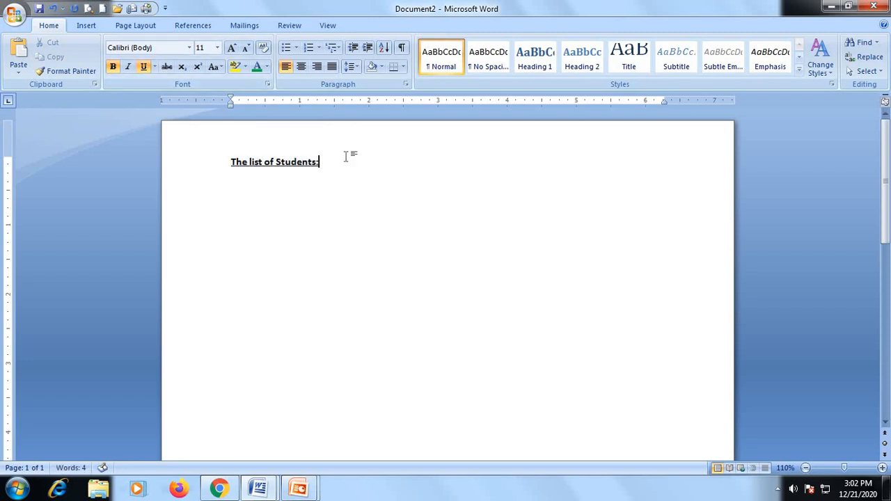
- Enlarge the whole heading to font size 20
click(232, 48)
click(231, 48)
click(232, 49)
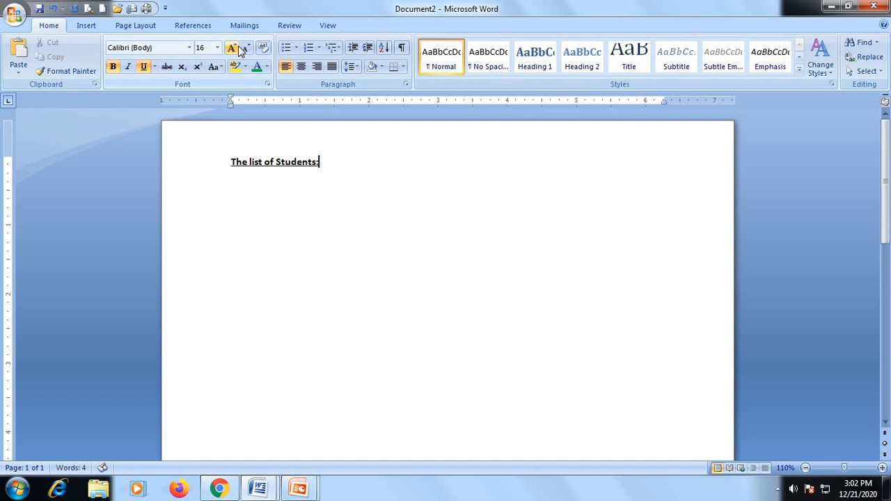
drag(325, 170, 225, 173)
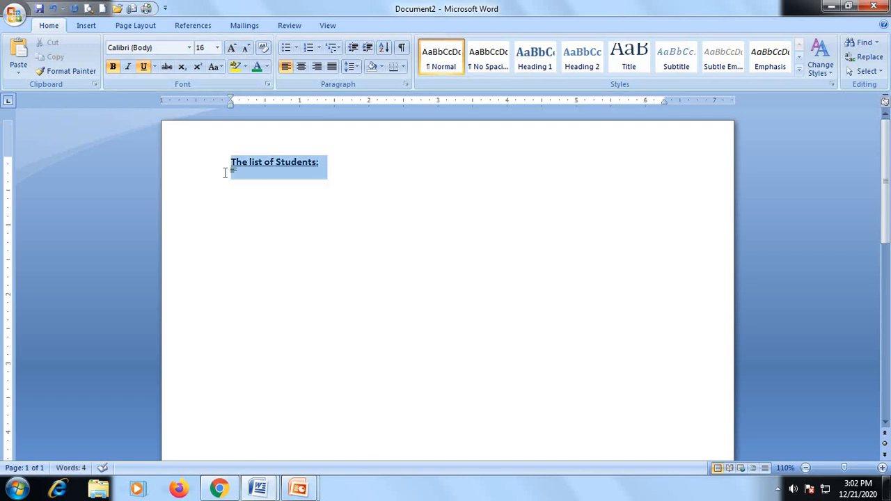
click(233, 48)
click(233, 48)
click(233, 48)
click(234, 48)
click(233, 48)
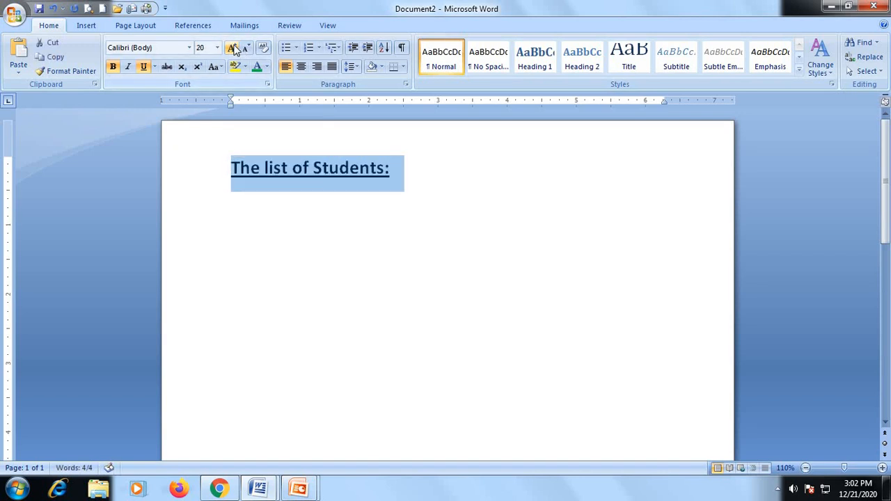
- Start a new line under the heading, clear the trial text "fdgfd" and turn off bold and underline for the line
click(408, 165)
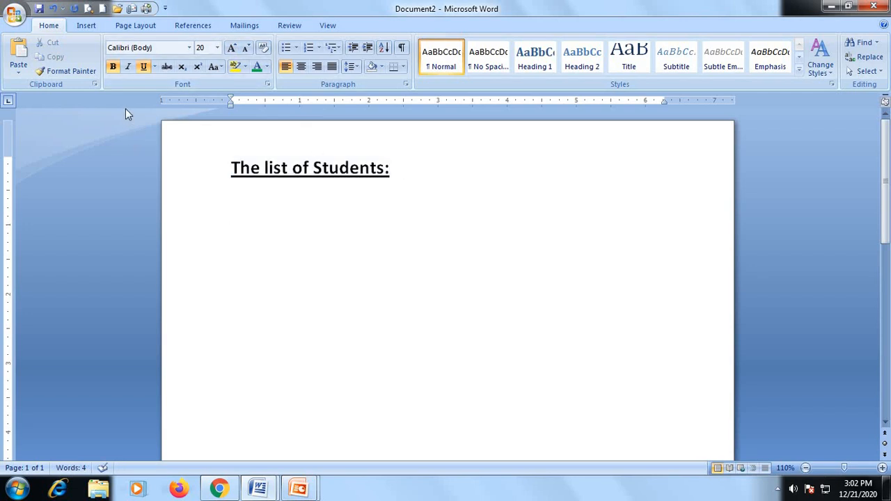
text(fdgfd)
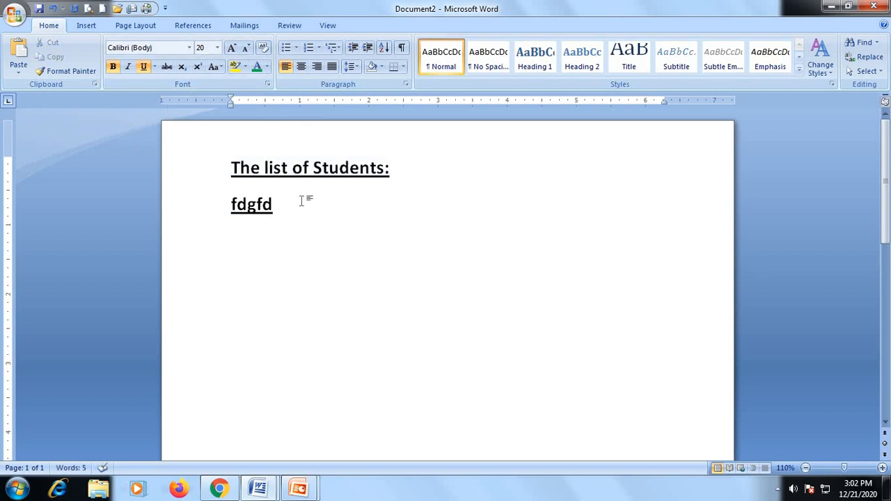
click(213, 212)
key(BackSpace)
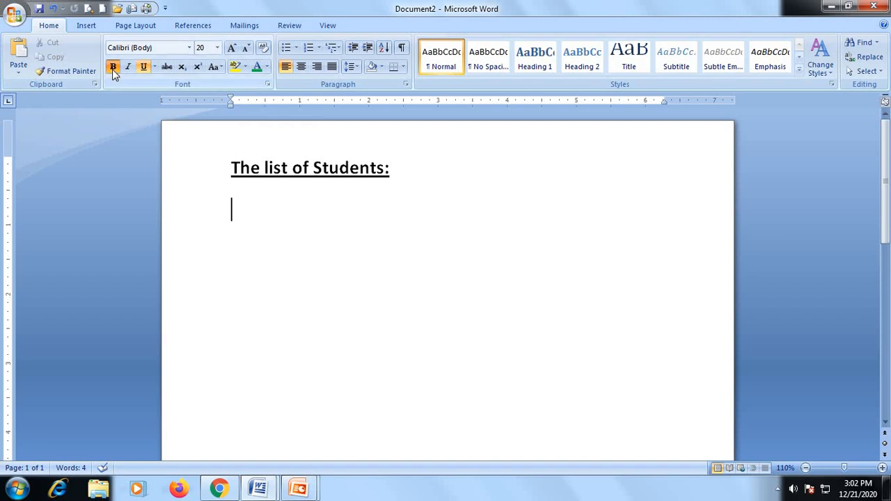
click(145, 67)
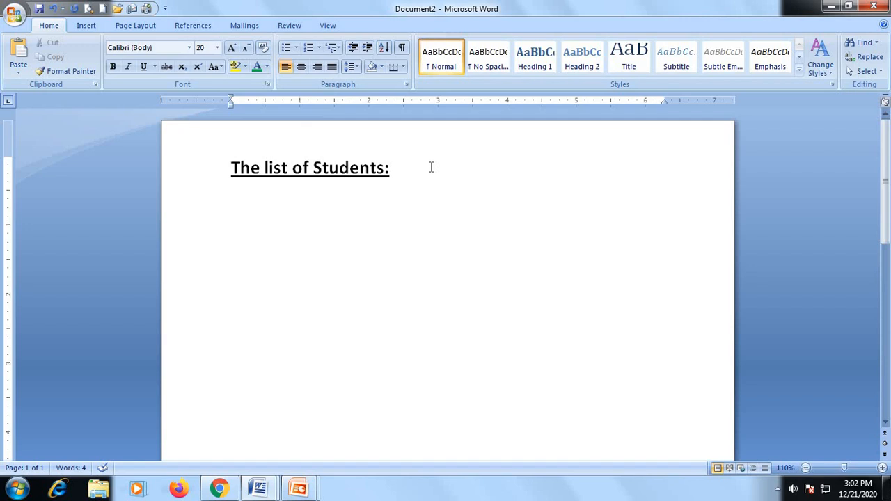
- Enter the five students' first names below the heading, each on its own line
text(Ayu)
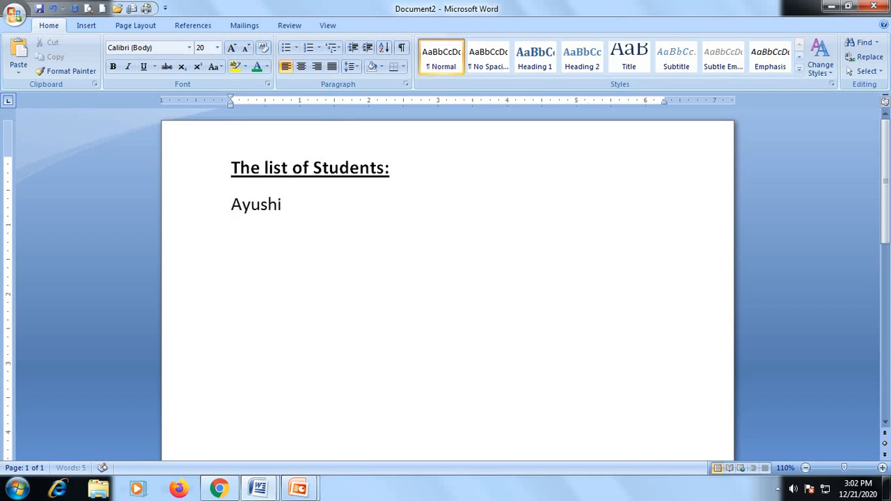
text(shi)
key(Return)
text(Madhurti)
key(BackSpace)
key(BackSpace)
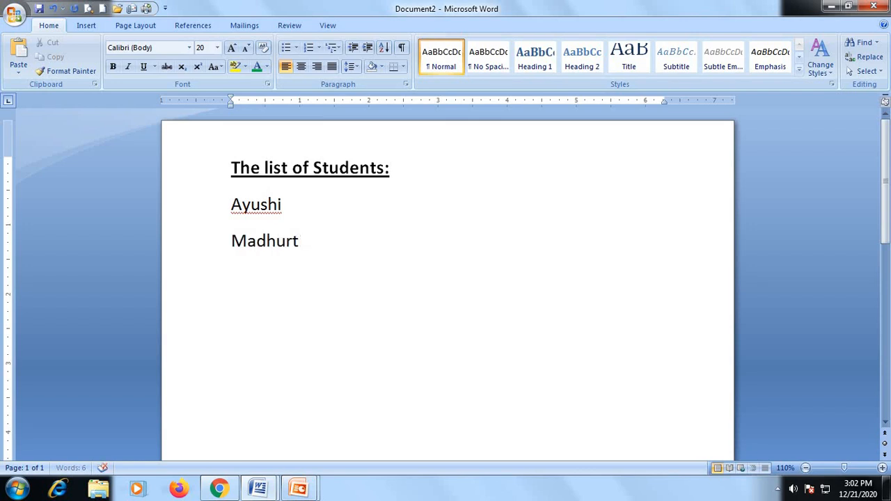
text(i)
key(Return)
text(Kirti)
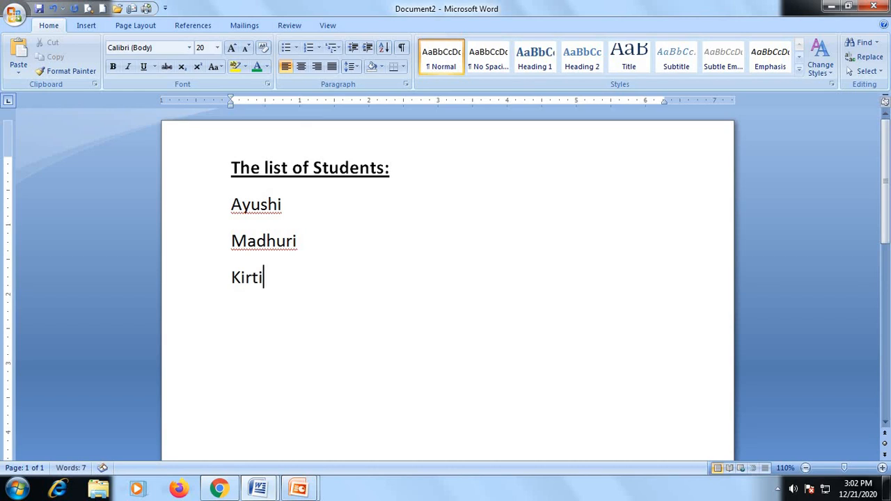
key(Return)
text(Saba)
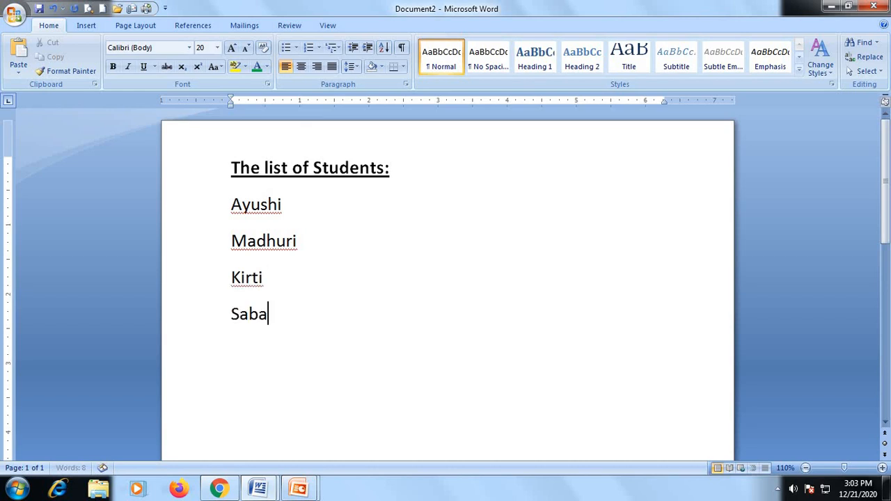
key(Return)
text(Divya)
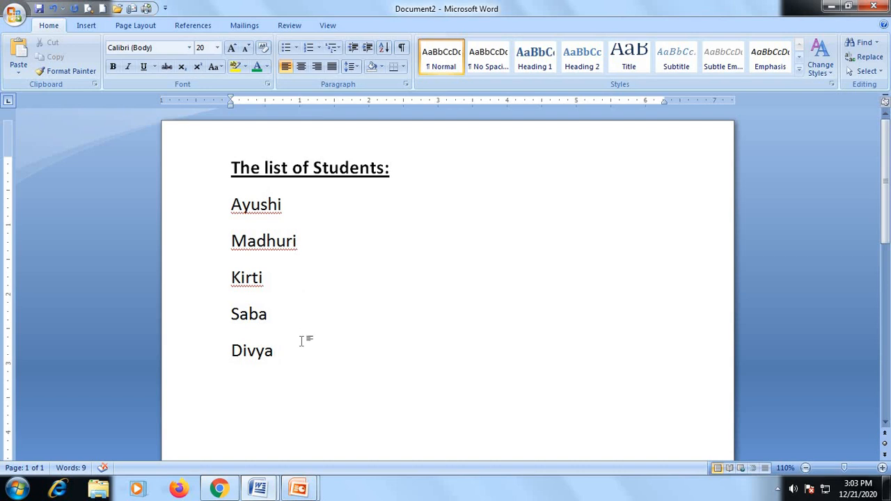
- Format the five student names as a bulleted list with the arrowhead bullet
drag(294, 348, 243, 212)
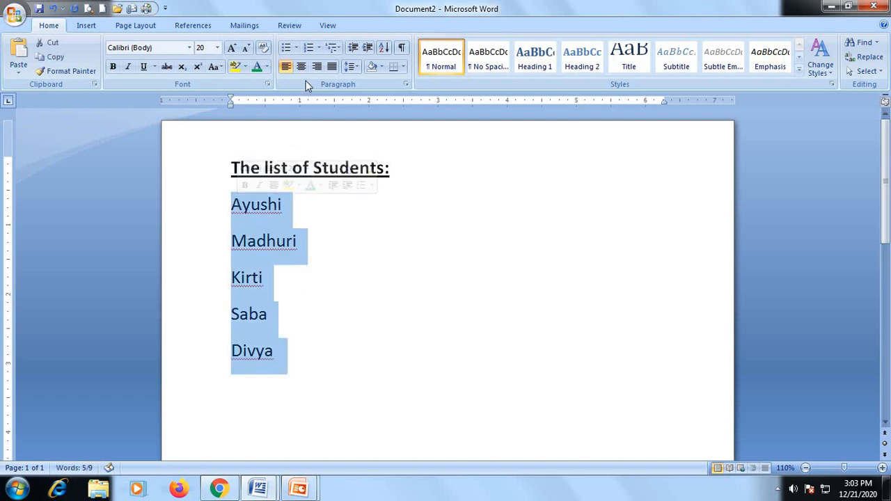
click(285, 49)
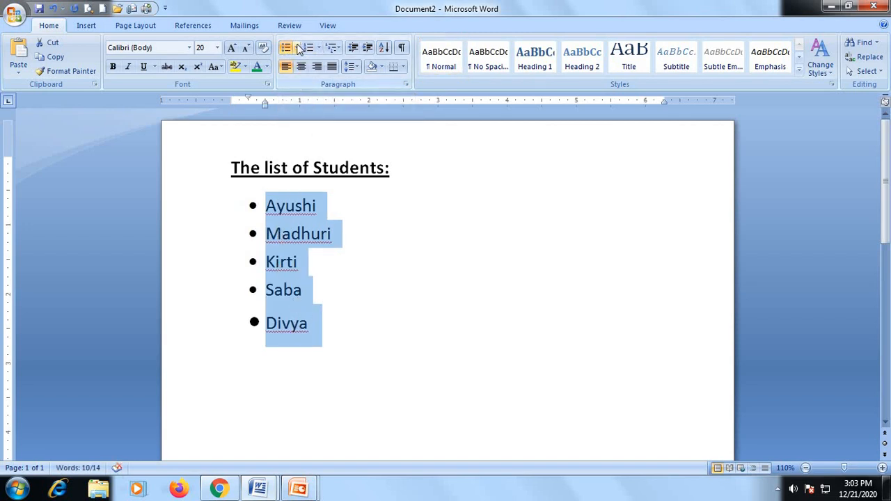
click(296, 48)
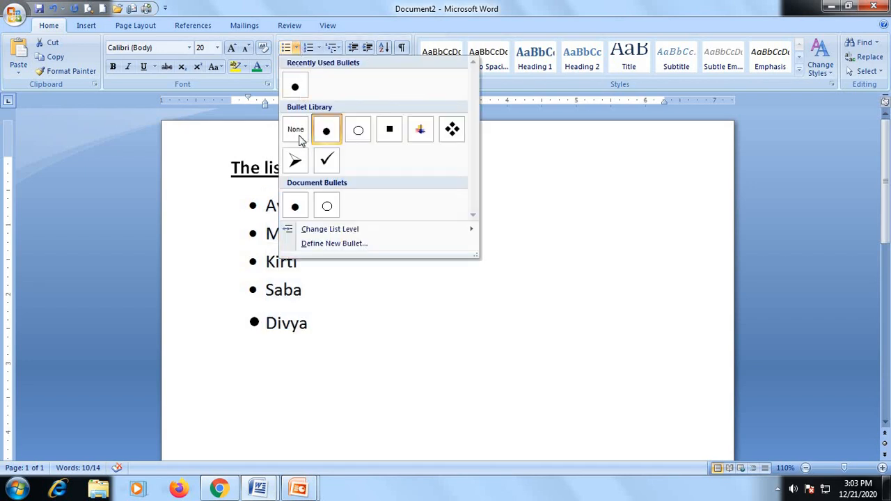
click(296, 160)
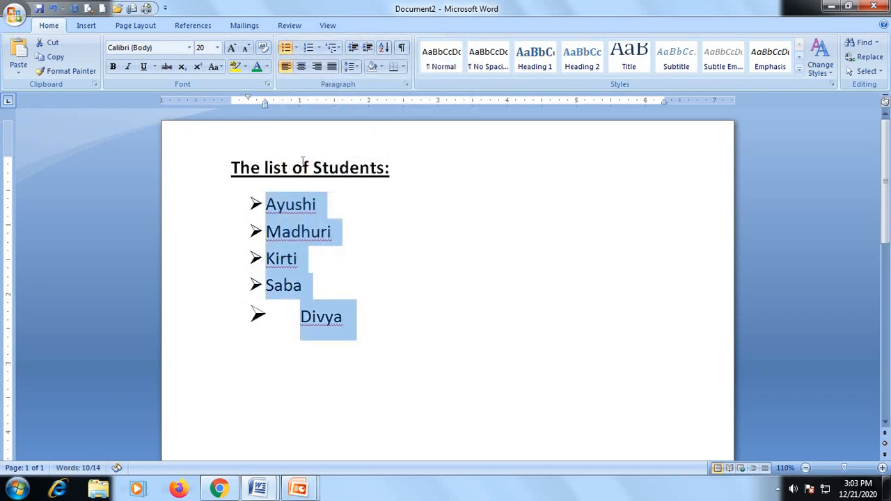
- Remove and reapply the arrowhead bullet on the last name, and reduce its indent to align it with the other names
click(300, 318)
key(BackSpace)
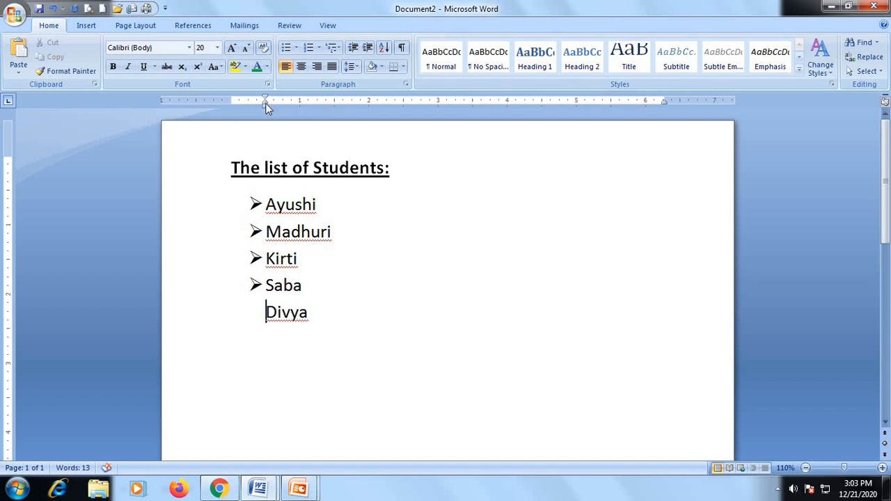
drag(266, 103, 236, 104)
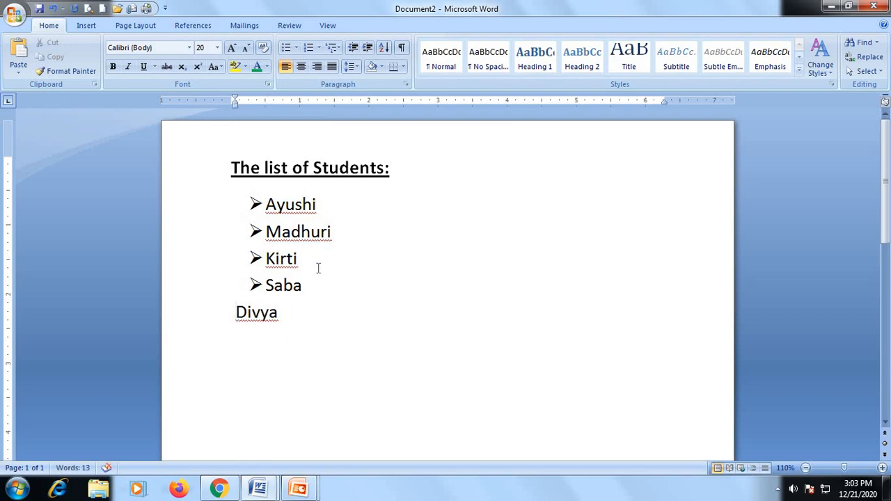
click(286, 48)
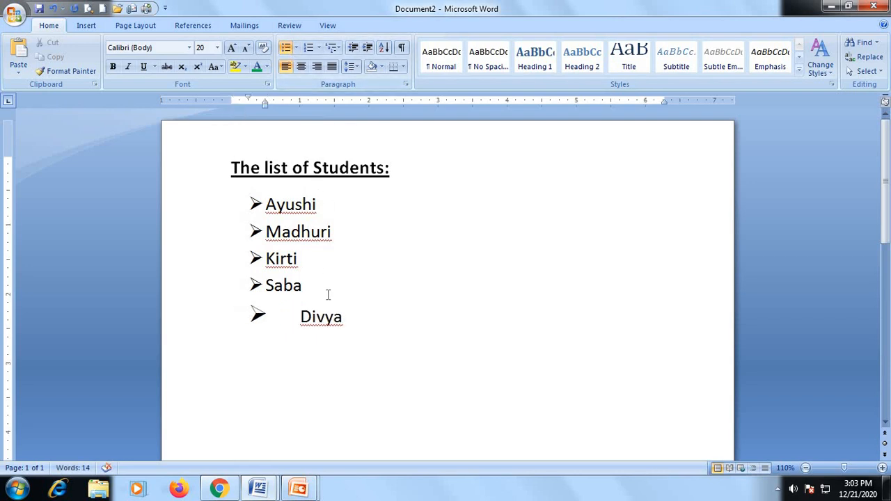
mouse_move(267, 104)
mouse_down()
mouse_move(245, 115)
mouse_move(234, 95)
mouse_move(244, 98)
mouse_up()
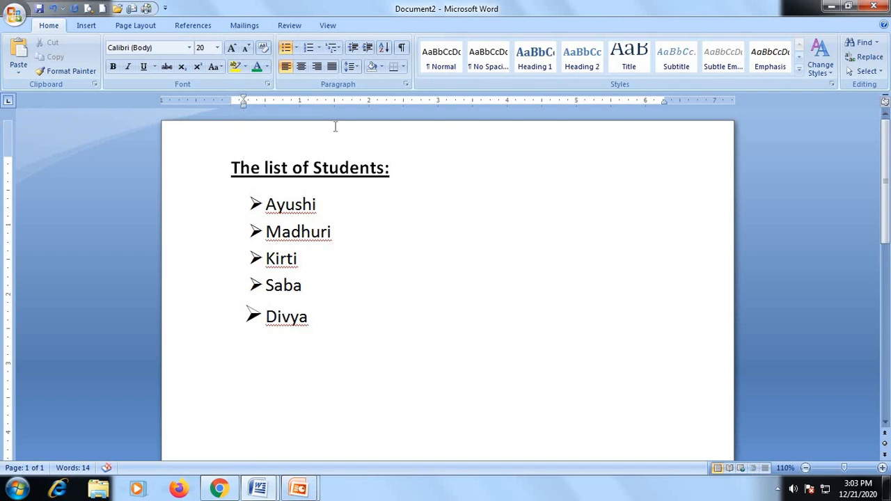
- Try the four-diamond bullet on all five names and replace it with the filled square bullet
drag(354, 316, 266, 203)
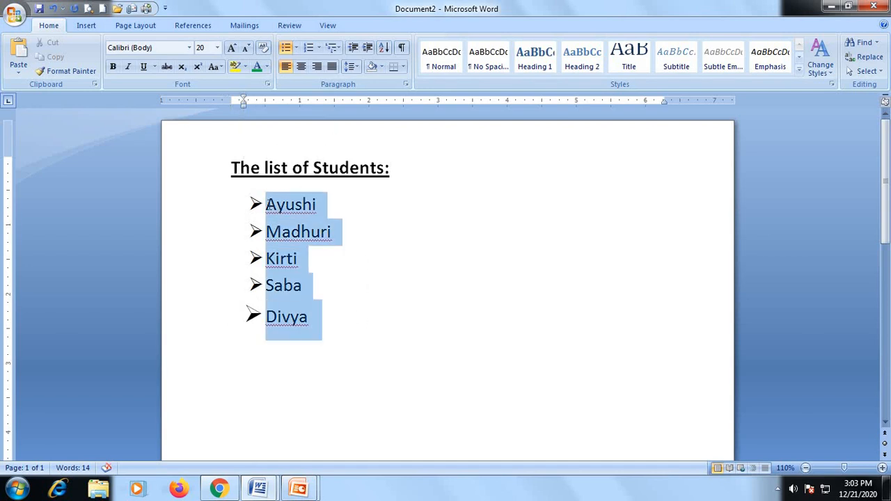
click(296, 47)
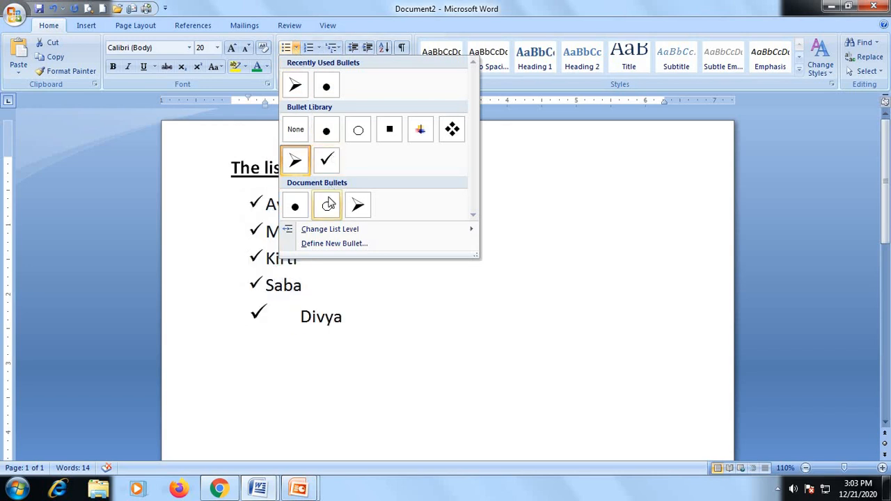
click(453, 128)
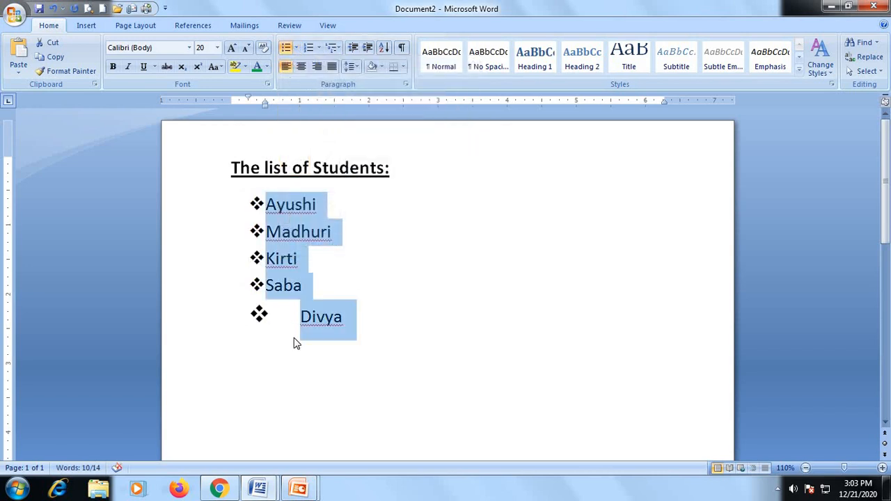
click(296, 47)
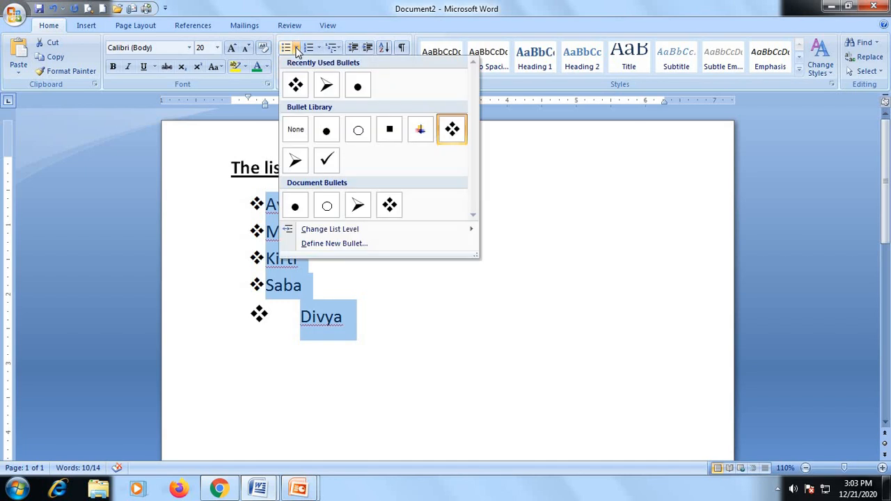
click(390, 133)
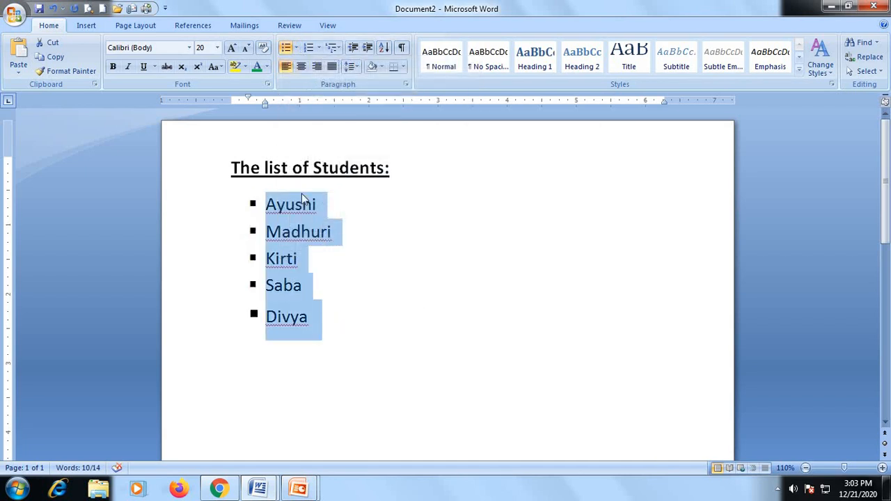
- Convert the five bulleted names into a numbered list using the 1) 2) 3) format
click(352, 315)
drag(332, 306, 282, 206)
click(309, 47)
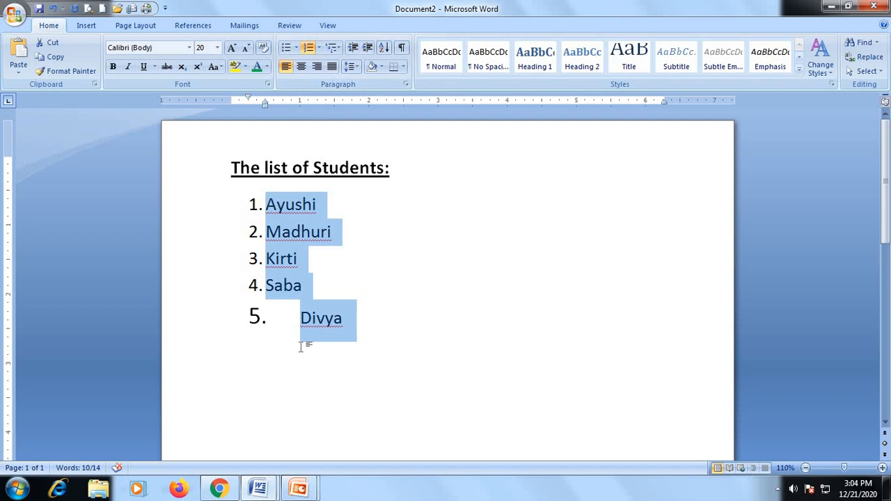
click(320, 49)
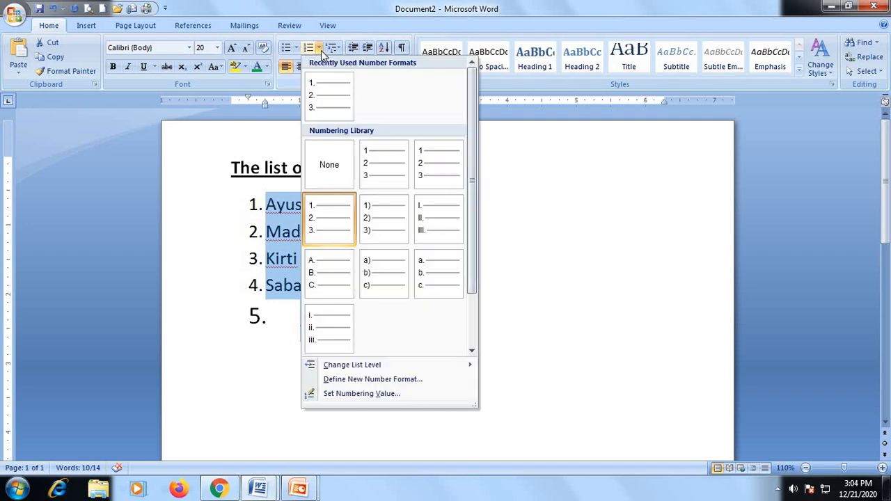
click(384, 231)
- Reduce the first-line indent of the fifth numbered item to line its name up with the others, keeping its number
click(302, 318)
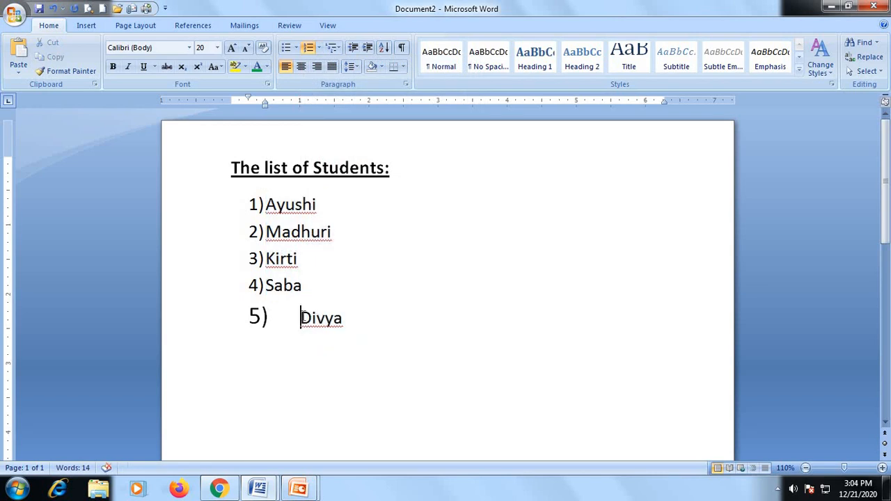
key(BackSpace)
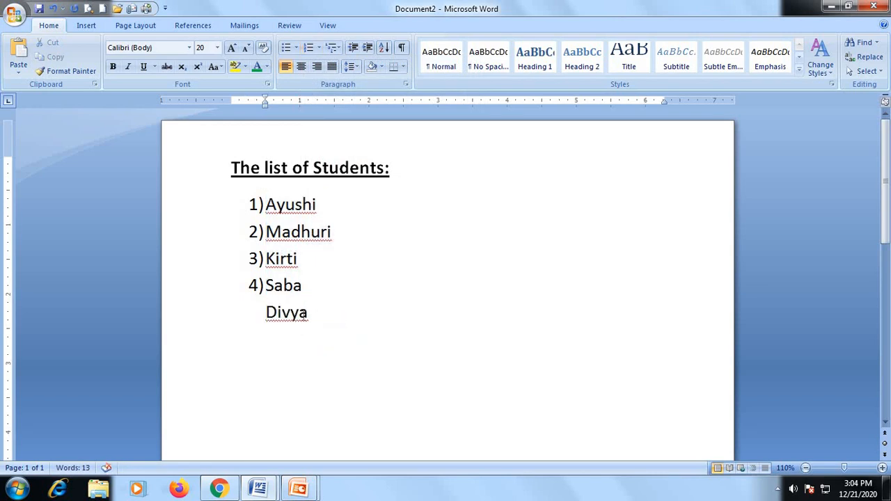
key(ctrl+z)
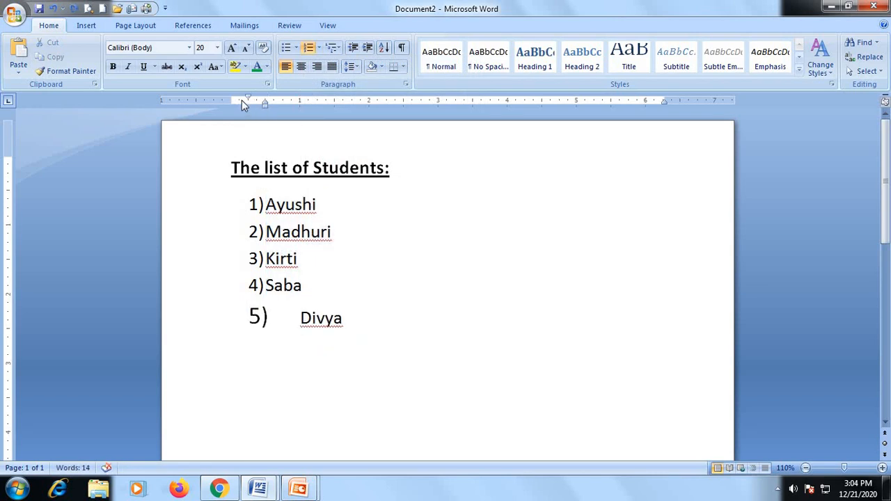
drag(248, 96, 239, 97)
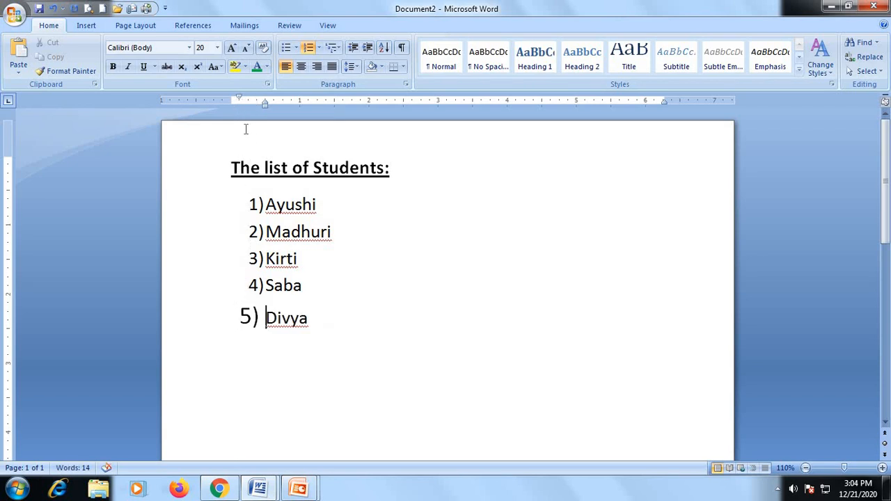
- Renumber the five names in the I. II. III. format, switching them once to square bullets and back to Roman numerals
drag(349, 335, 268, 206)
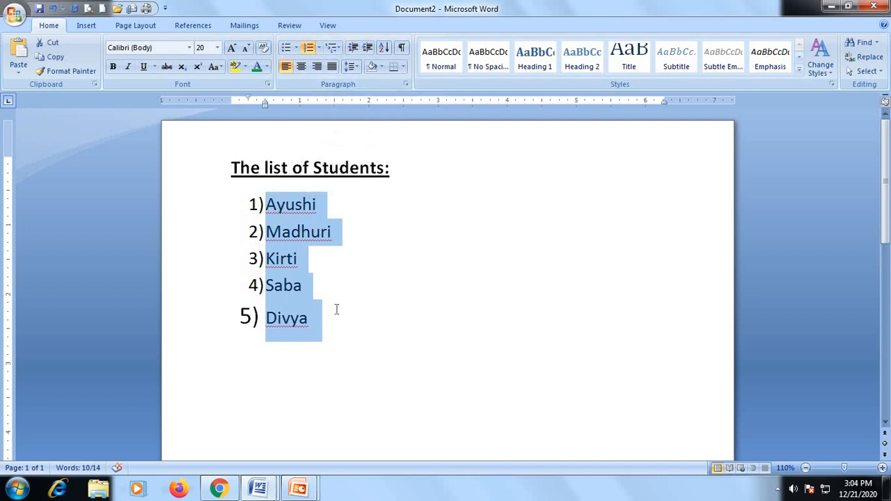
click(318, 47)
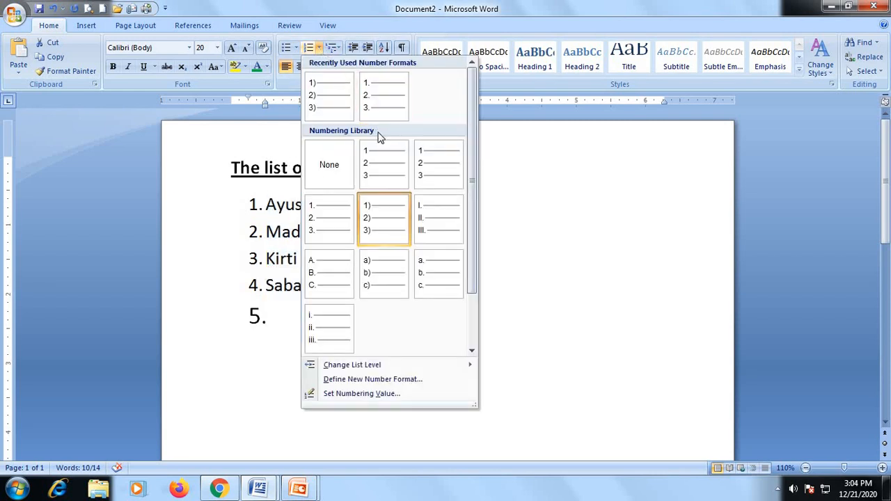
click(425, 219)
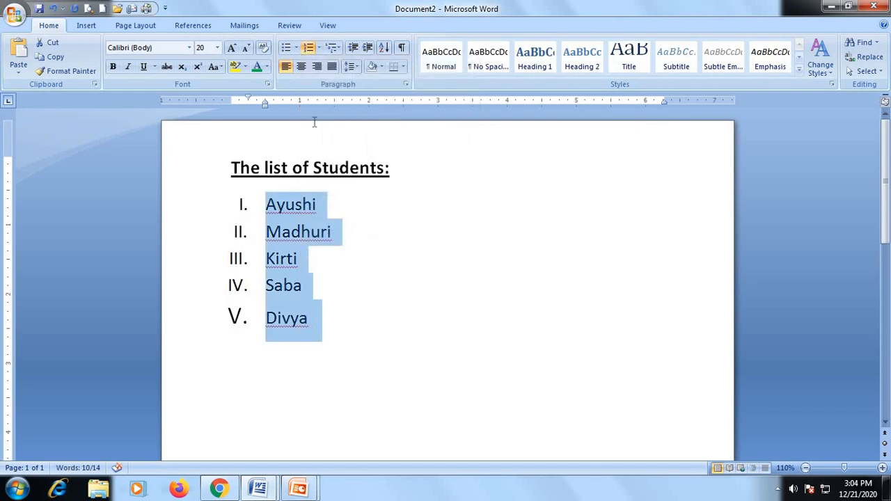
click(288, 48)
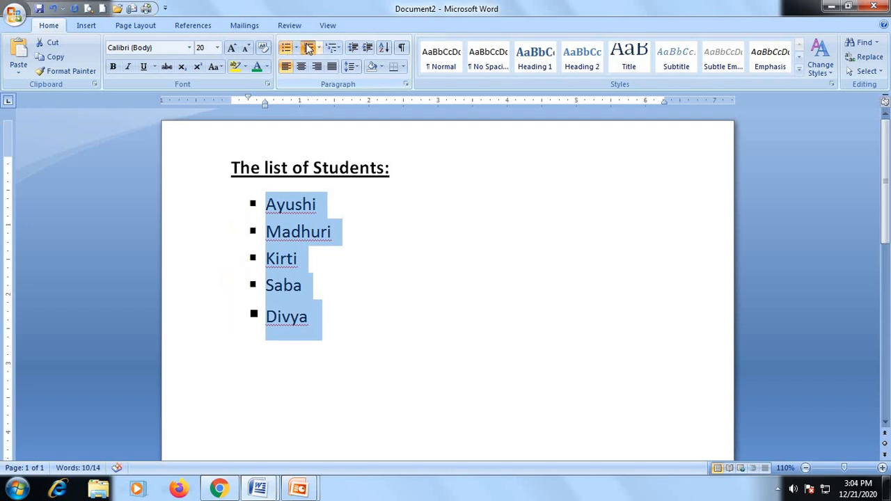
click(308, 48)
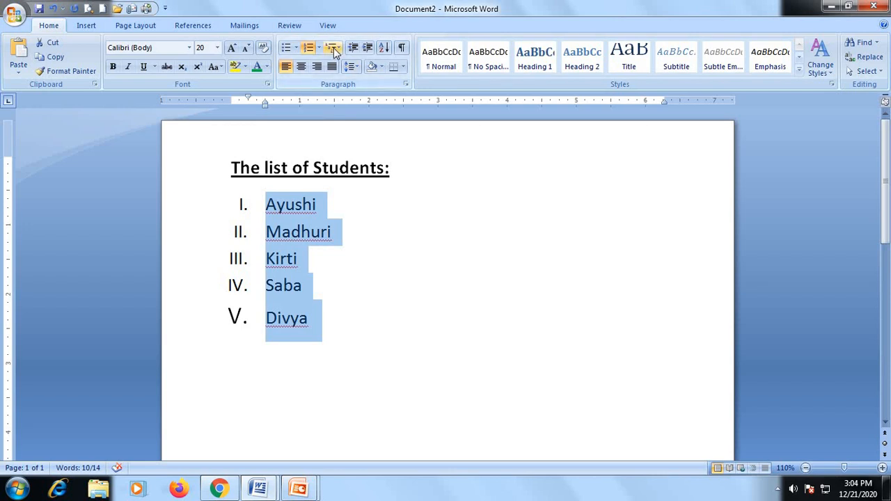
- Add blank lines below the list of names and enter the word TENSE in capitals
click(435, 315)
key(Return)
key(Return)
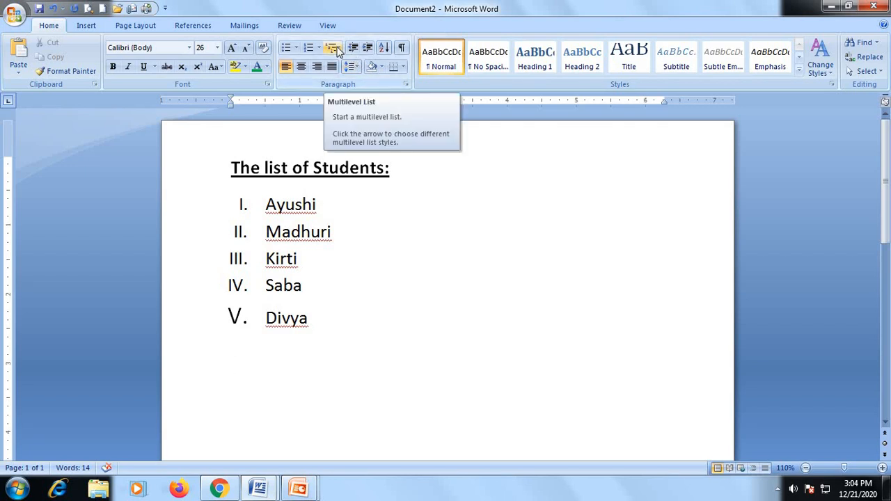
key(Return)
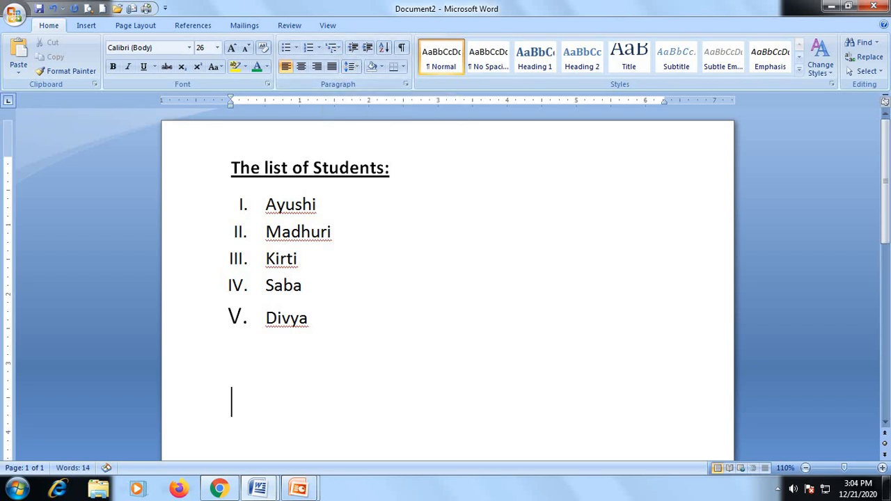
text(t)
key(BackSpace)
text(TENSE)
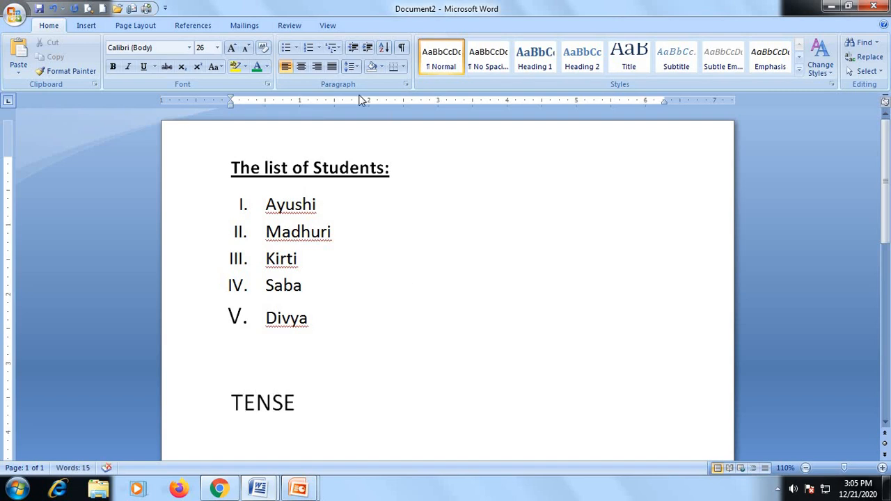
- Apply the current multilevel list style to TENSE and add PRESENT TENSE as a second-level item beneath it
click(334, 47)
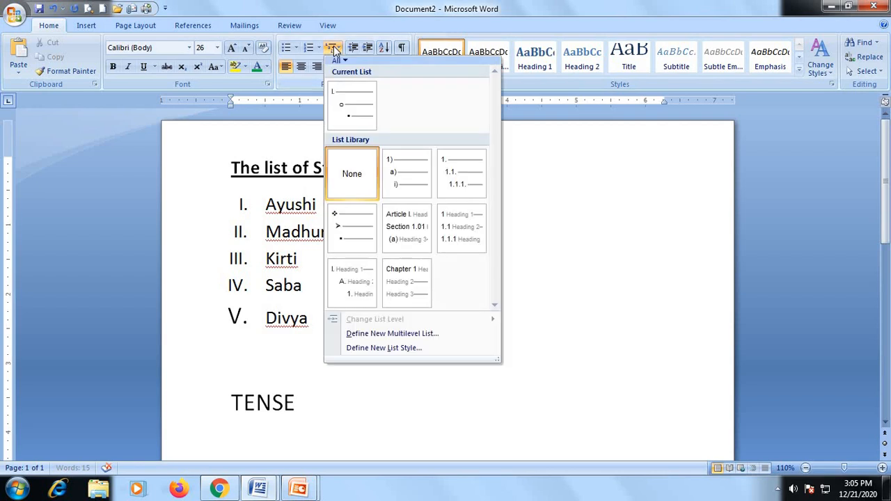
click(366, 95)
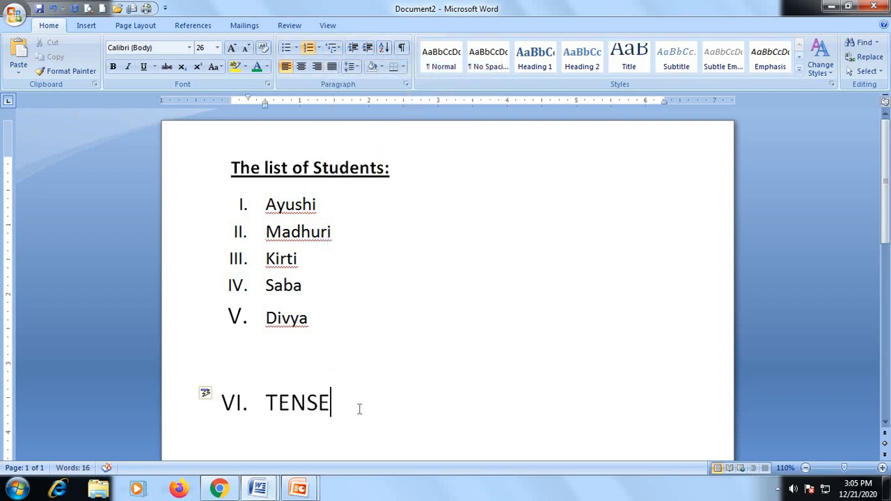
key(Return)
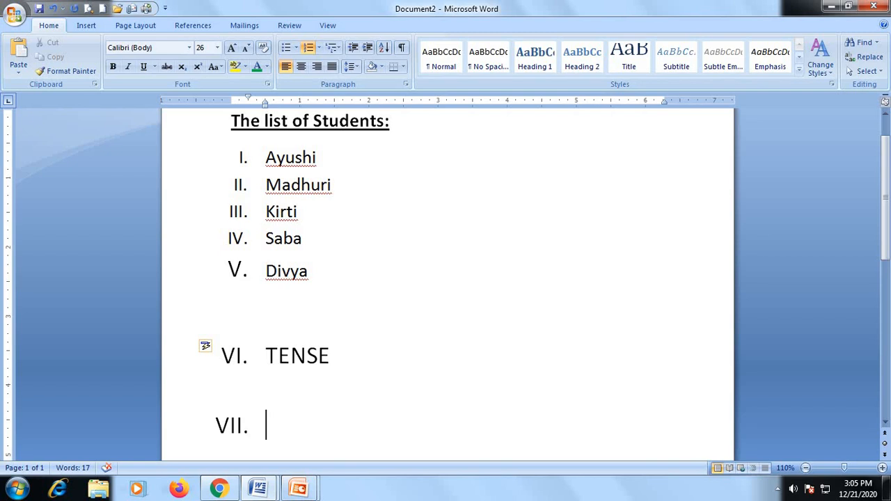
key(BackSpace)
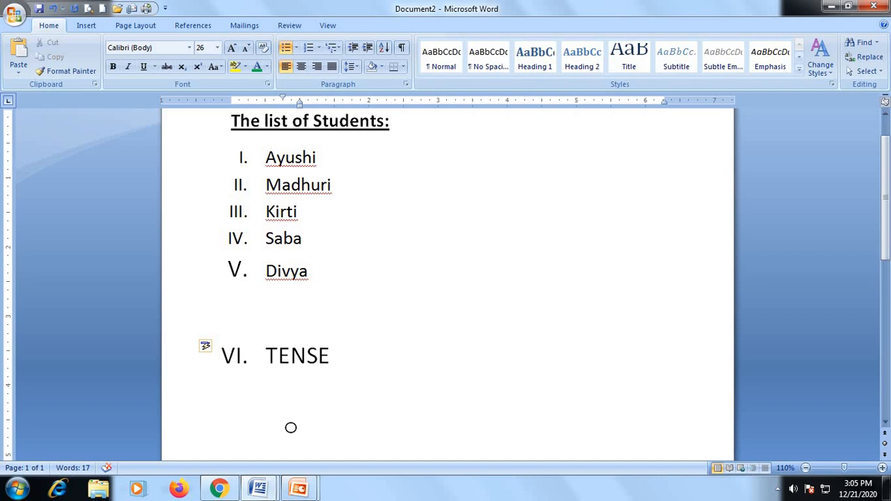
text(PRESE)
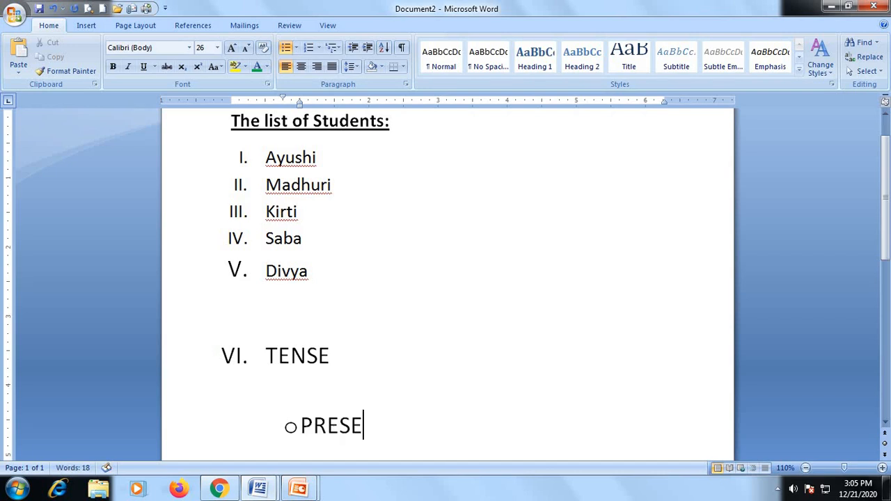
text(NT TE)
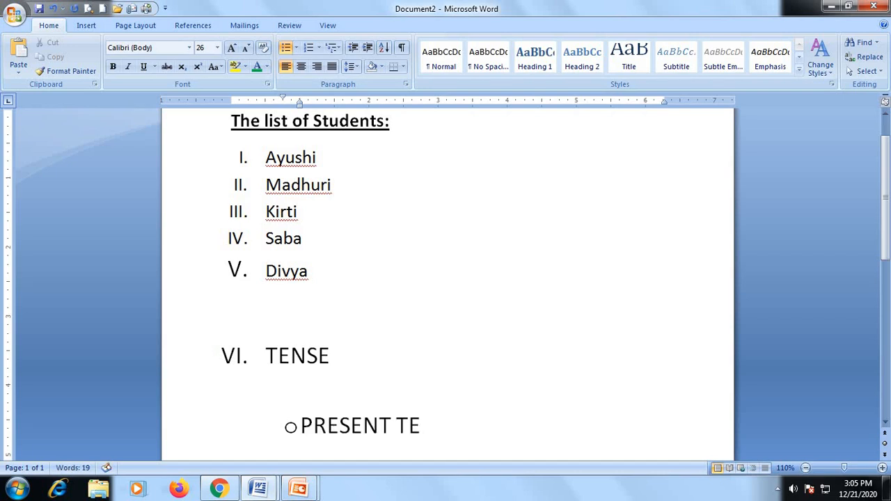
text(NSE)
key(Return)
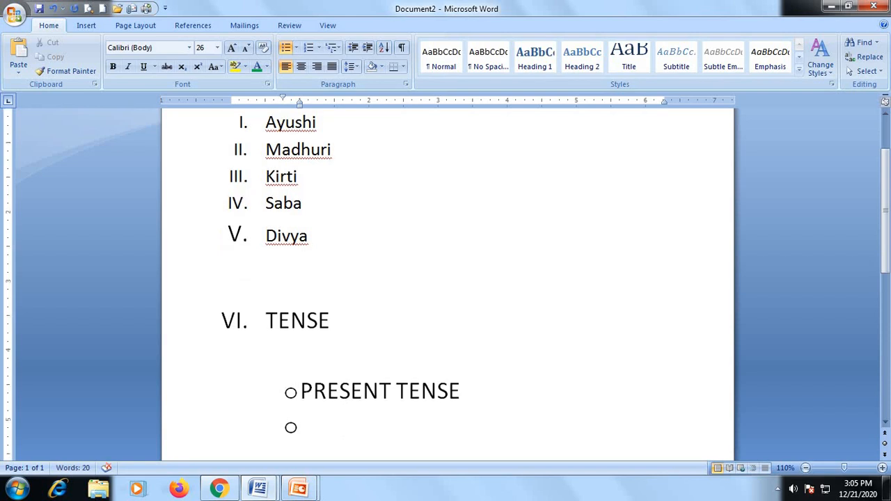
- Add PAST TENSE and FUTURE as further second-level items below PRESENT TENSE
text(PAST )
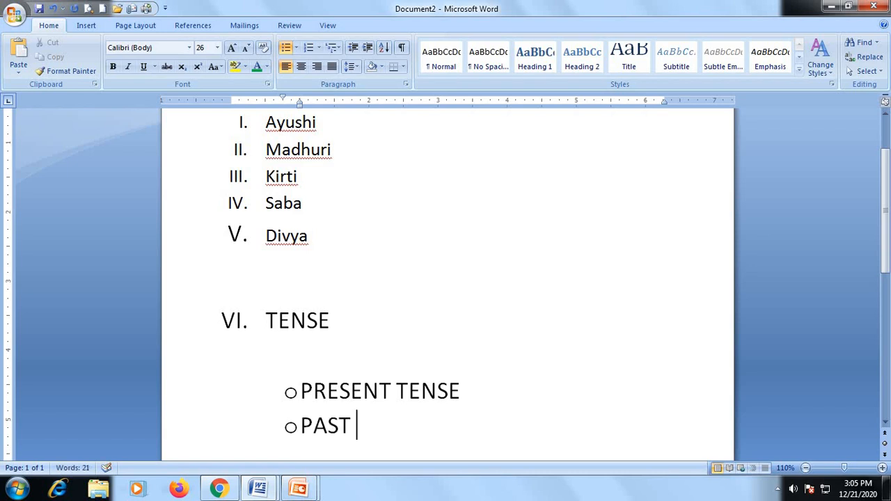
text(TESNSE)
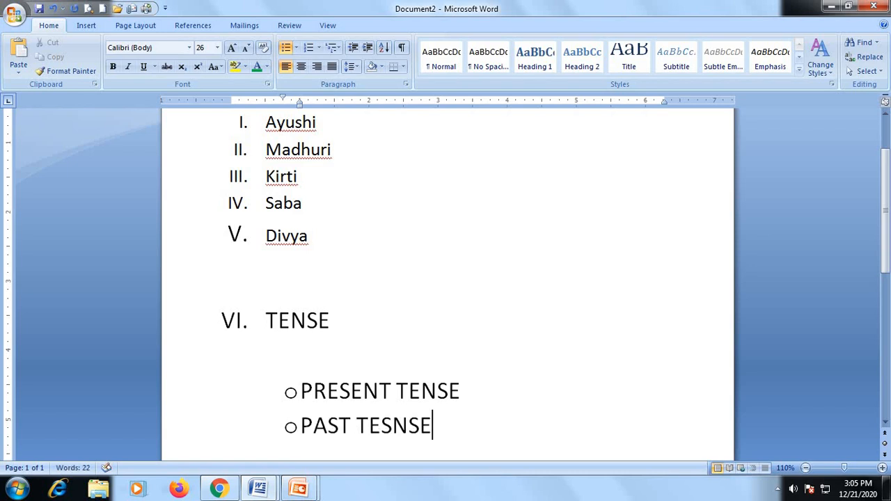
key(BackSpace)
key(BackSpace)
key(BackSpace)
key(BackSpace)
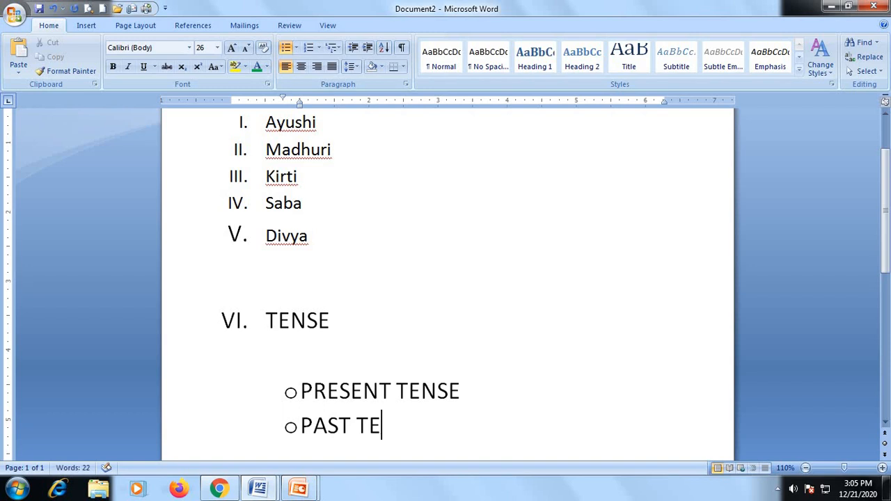
text(NSE)
key(Return)
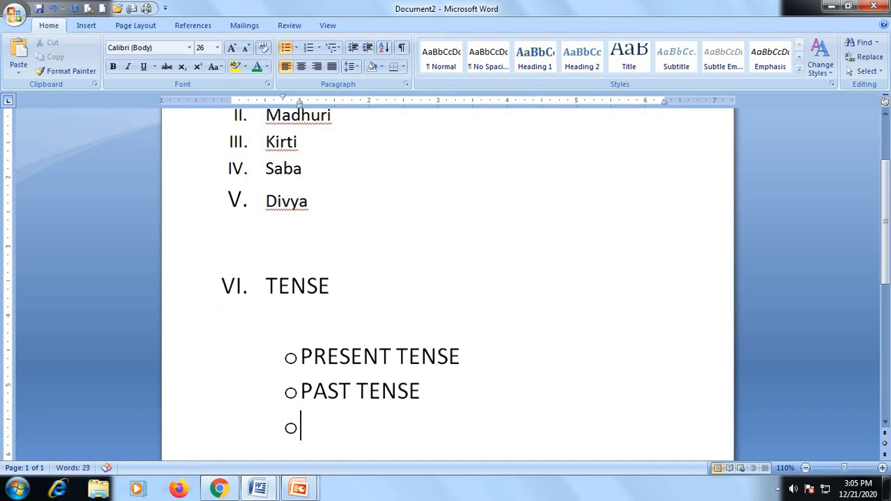
text(FUTURE3)
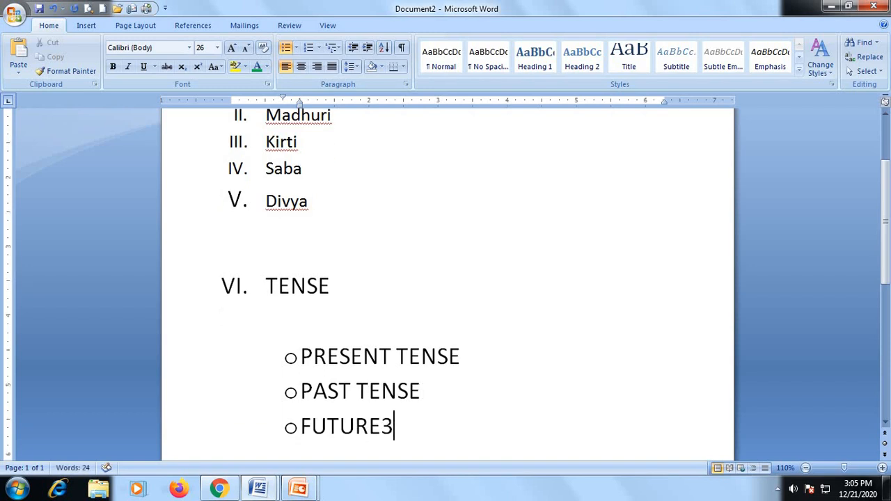
key(BackSpace)
- Insert SIMPLE and PRESENT CONTINUOUS as third-level items directly under PRESENT TENSE
click(473, 354)
key(Return)
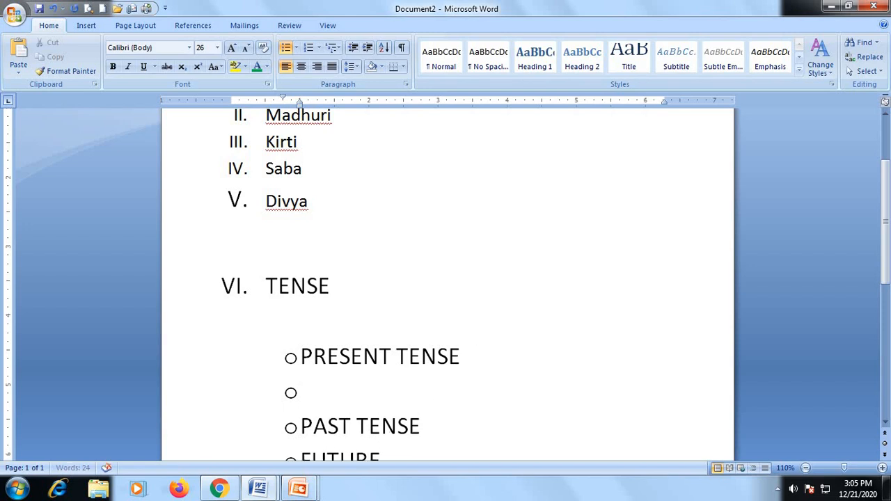
key(Tab)
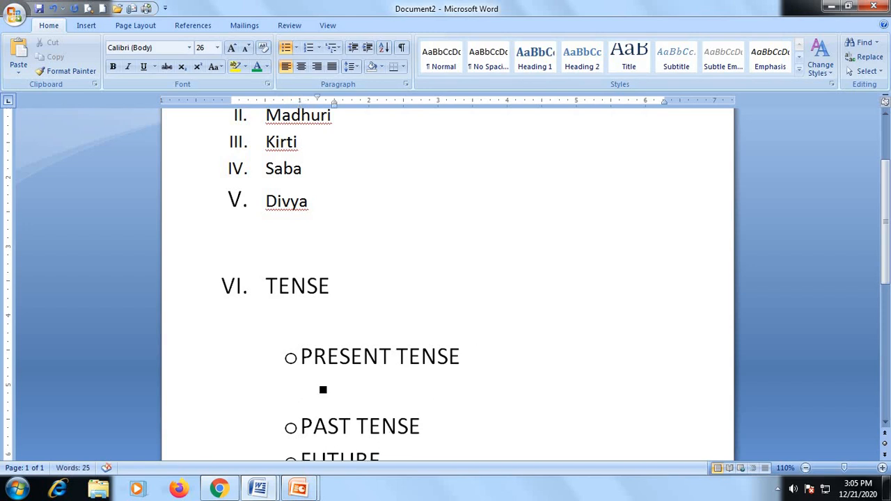
text(SIMPLE)
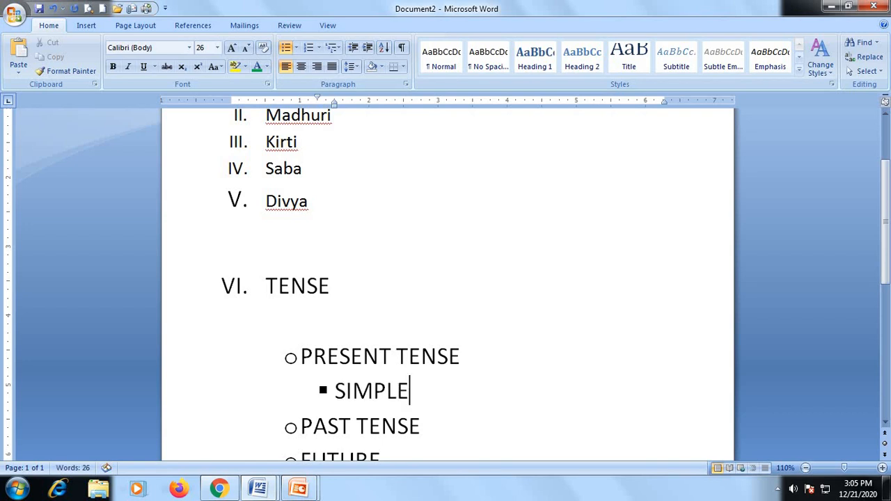
key(Return)
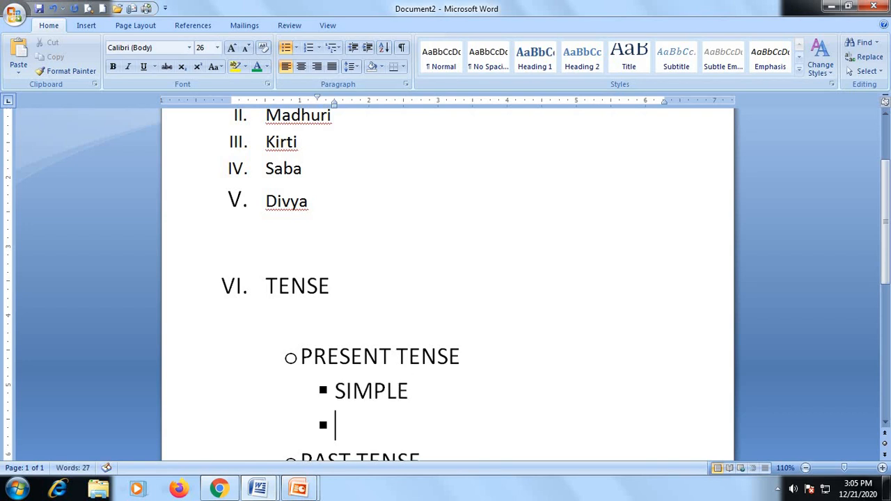
text(PRESN)
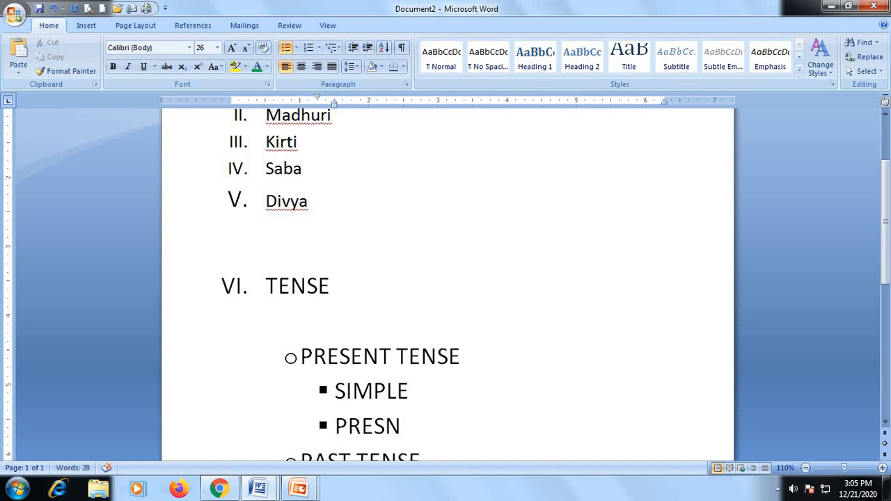
key(BackSpace)
text(ENT CO)
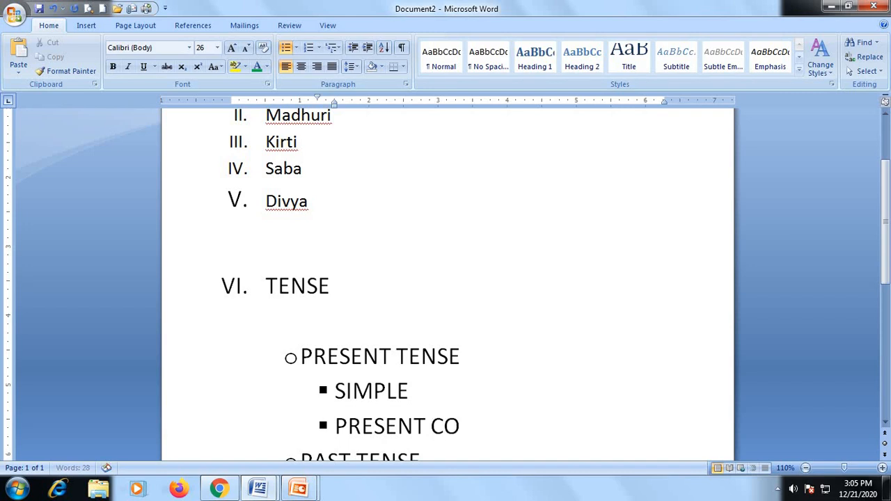
text(NTINUOUS)
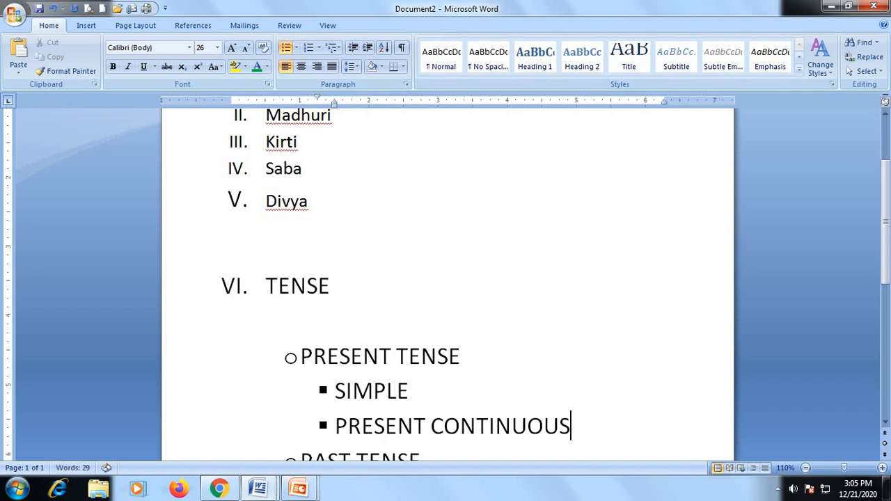
- Add PRESENT PERFECT TENSE as the next third-level item, below PRESENT CONTINUOUS
key(Return)
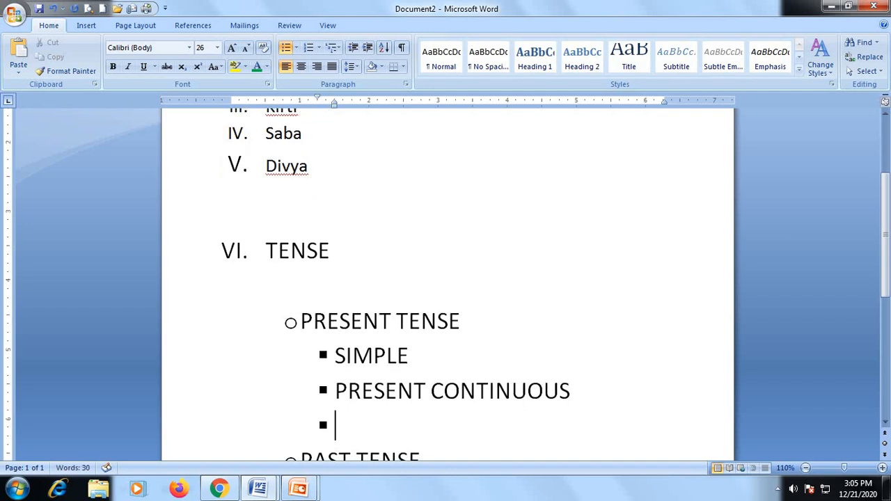
text(PRESENT )
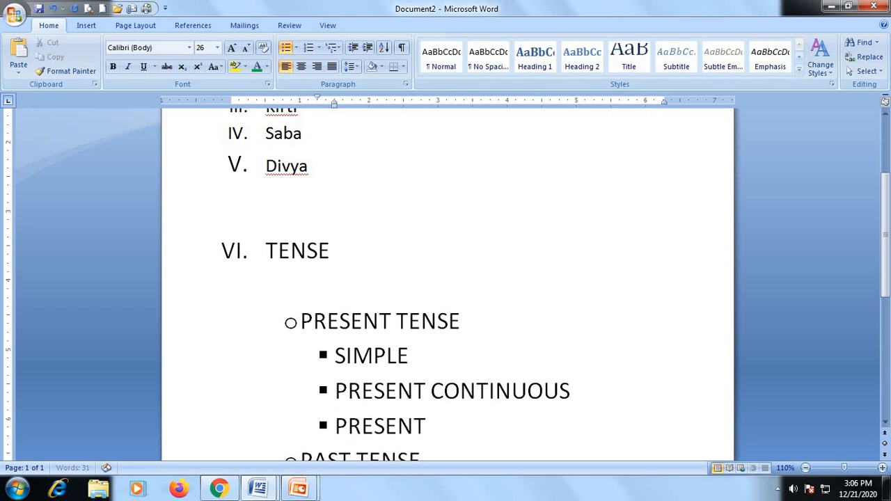
text(PER)
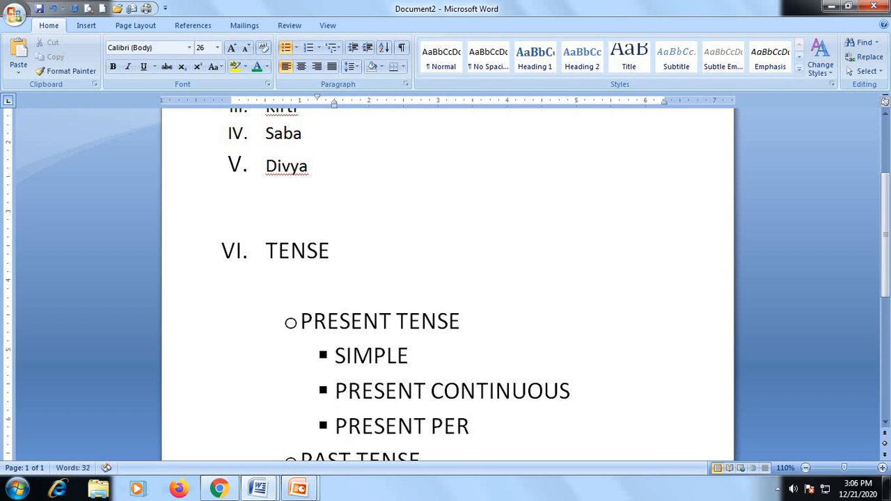
text(FEC)
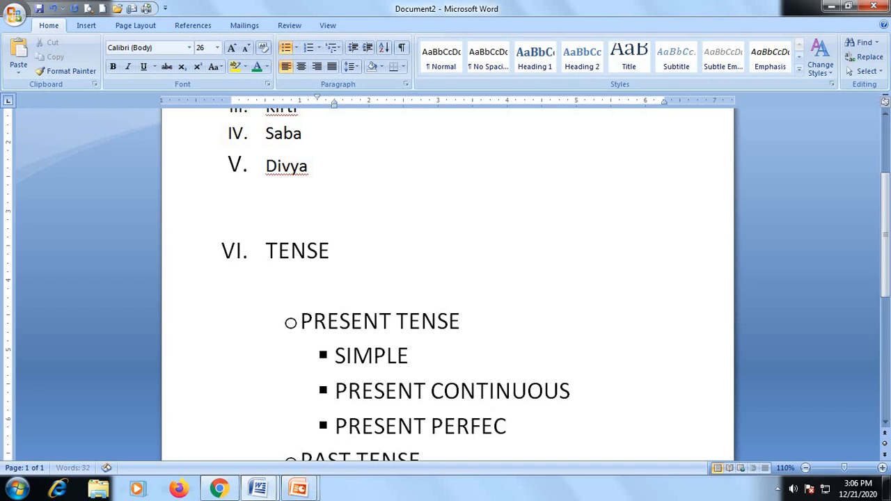
text(T TENSE)
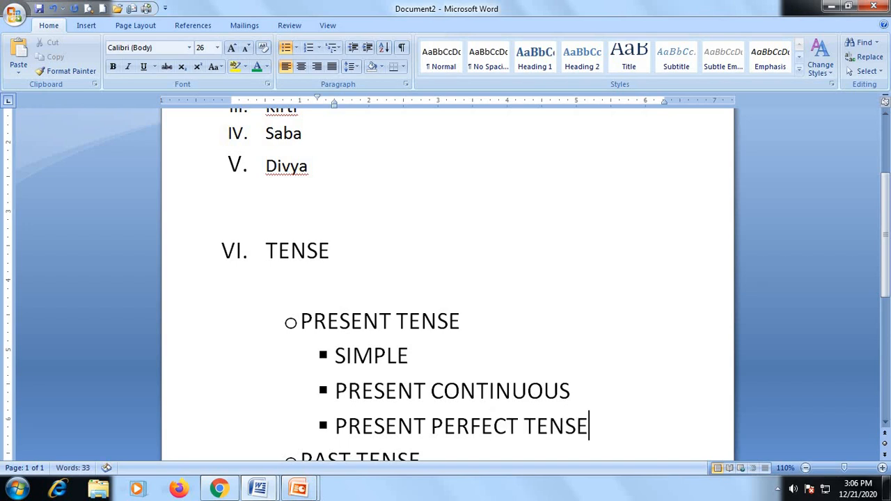
- Add PRESENT PERFECT CONTINUOUS as the next third-level item, below PRESENT PERFECT TENSE
key(Return)
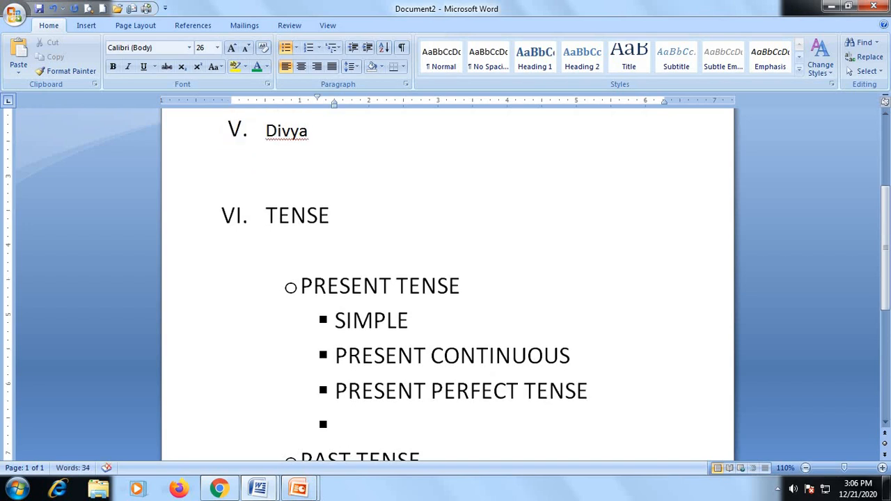
text(PRES)
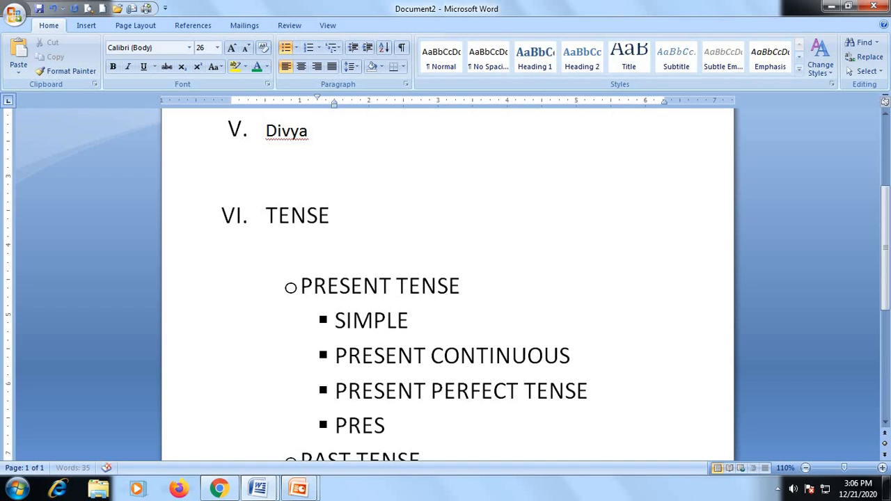
text(ENT PER)
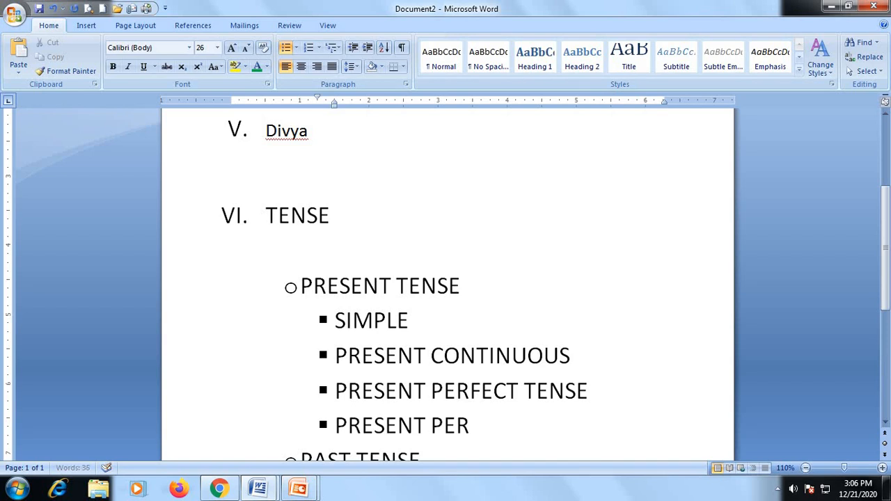
text(FECT )
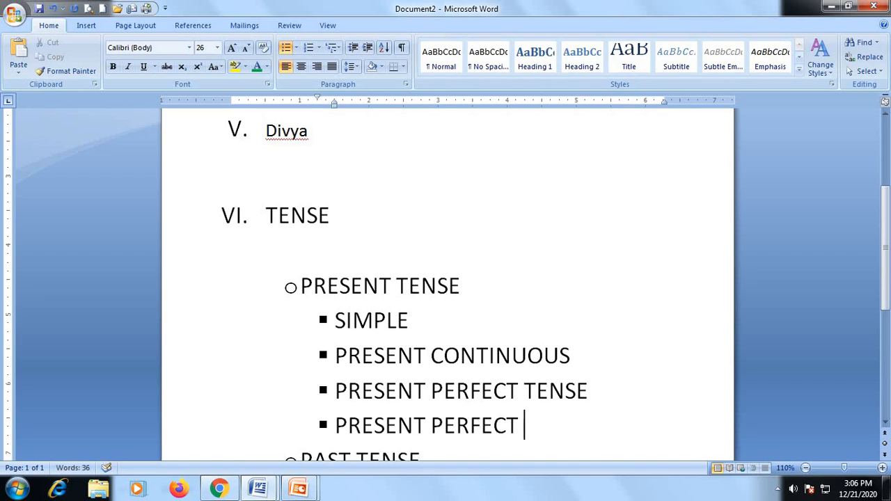
text(CON)
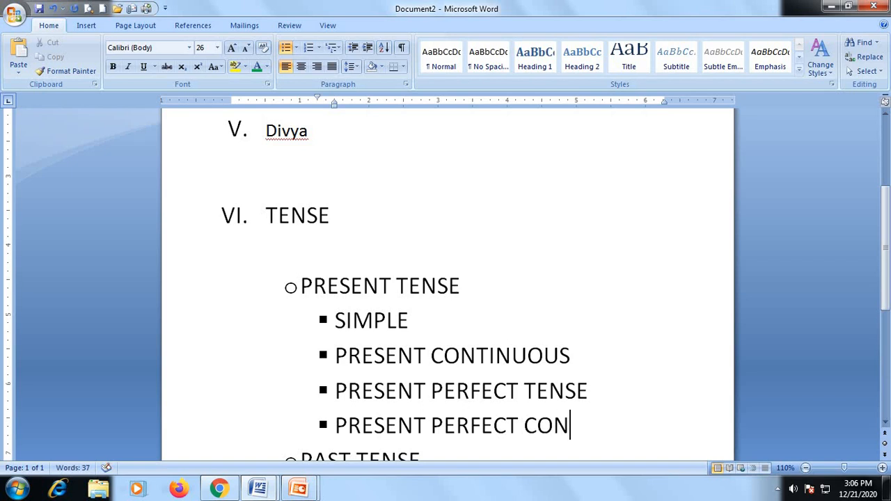
text(TINUOUS)
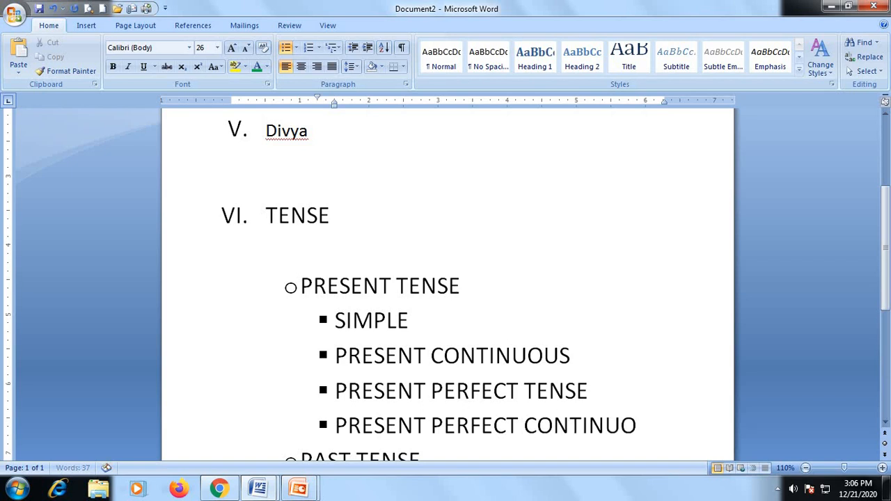
- Examine the level hierarchy of the multilevel list, from TENSE through PRESENT TENSE and its sub-items to PAST TENSE
click(806, 468)
click(806, 468)
click(805, 468)
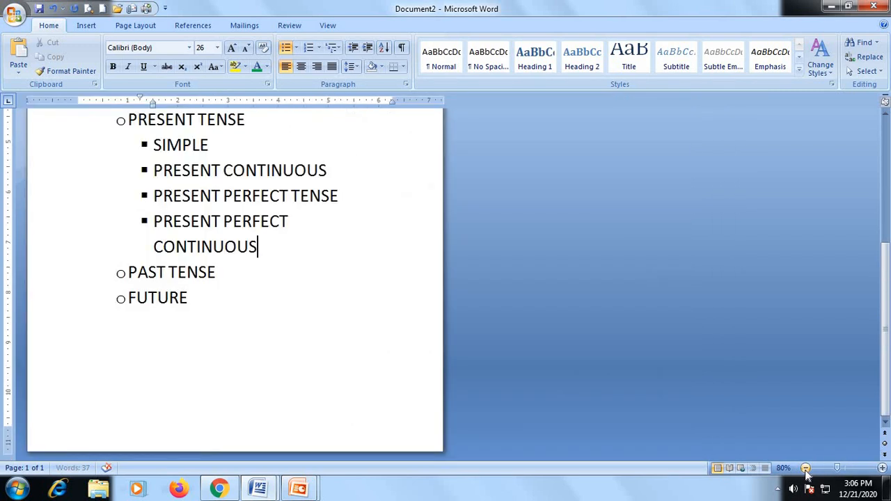
click(806, 468)
scroll(388, 384, down, 2)
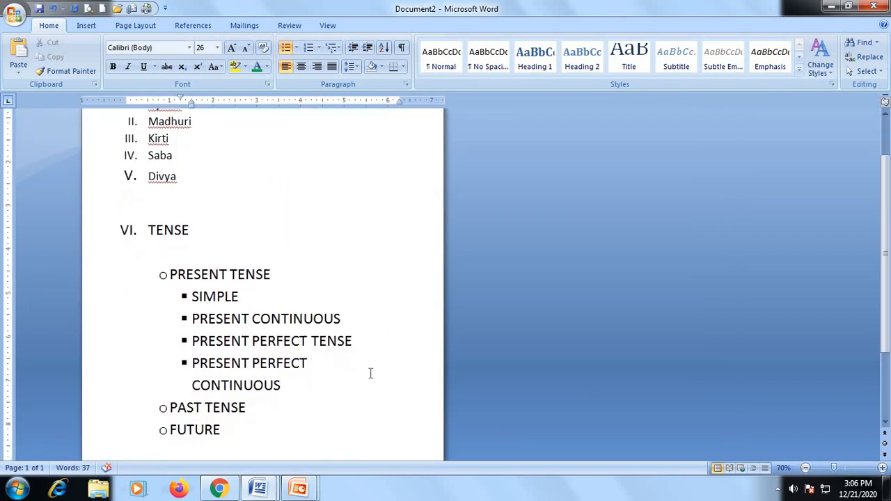
drag(193, 230, 115, 224)
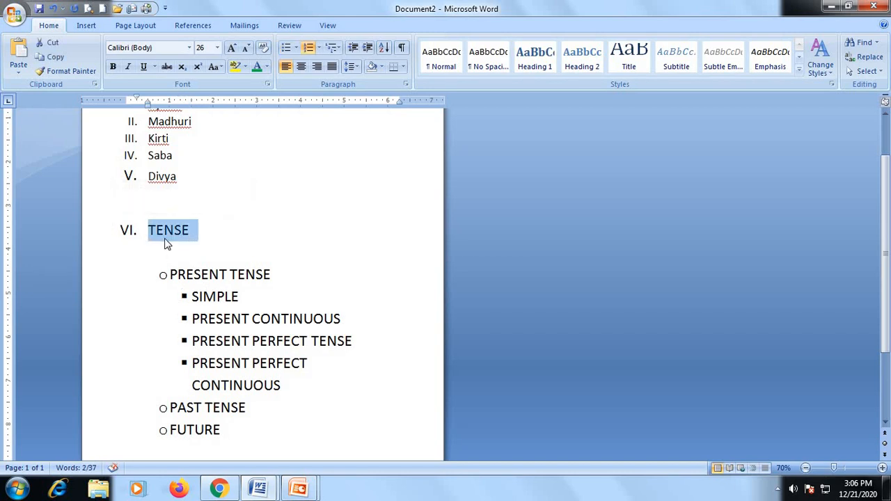
drag(171, 275, 279, 275)
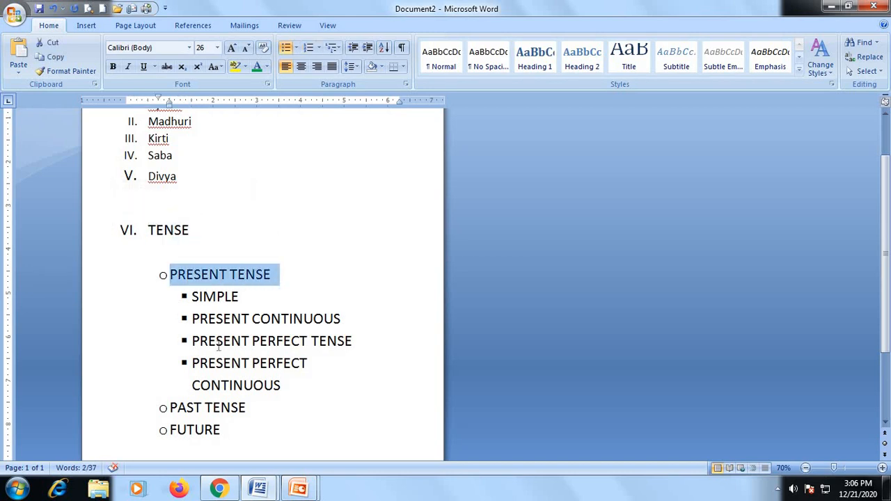
click(177, 407)
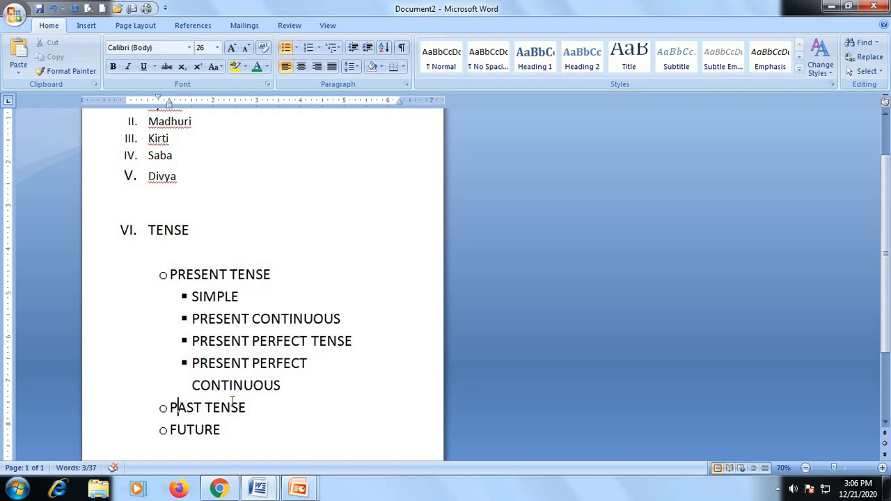
- Insert SIMPLE PAST as a third-level item directly under PAST TENSE
click(174, 276)
key(Return)
key(Tab)
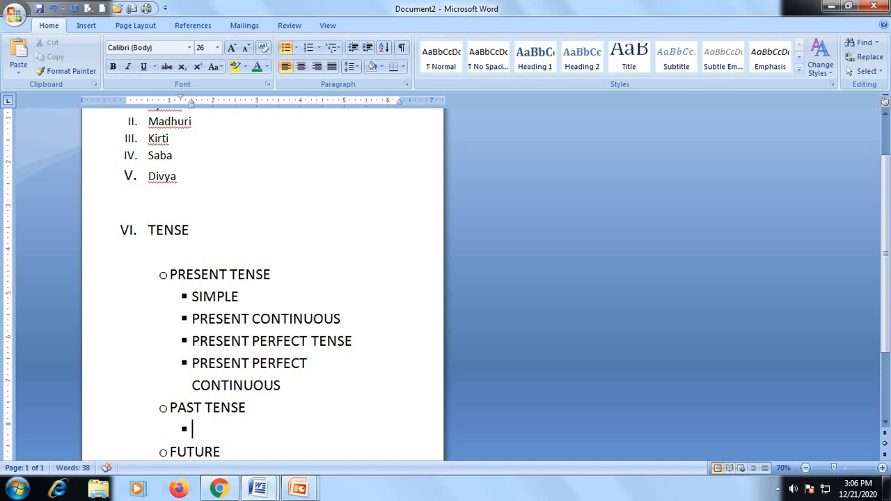
text(SIMPLE PA)
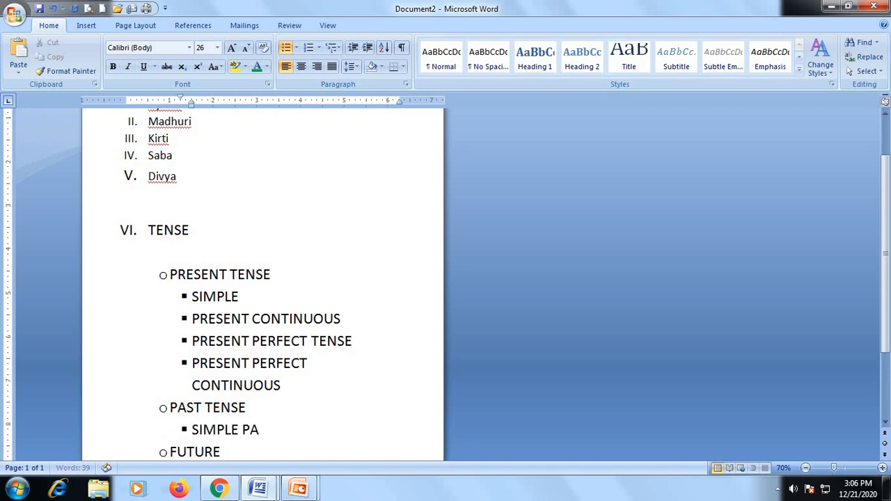
text(ST)
- Add PAST CONTINUOUS as the next third-level item, below SIMPLE PAST
key(Return)
scroll(262, 278, down, 1)
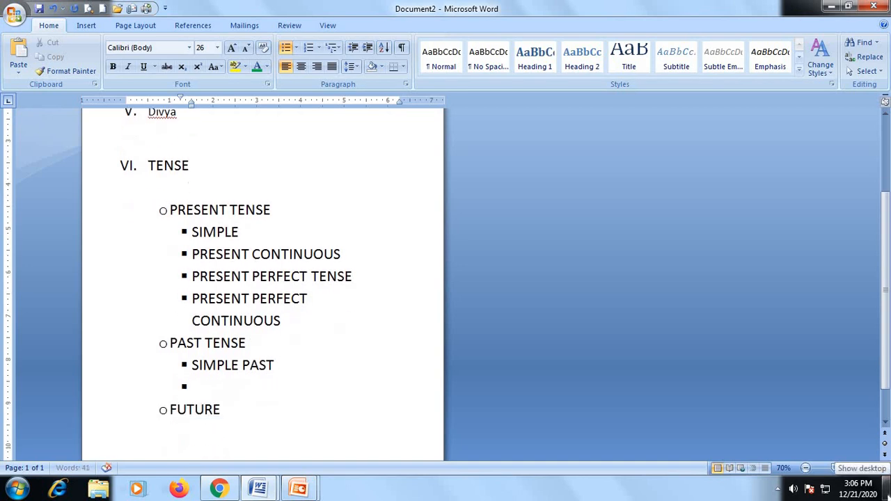
text(PAST)
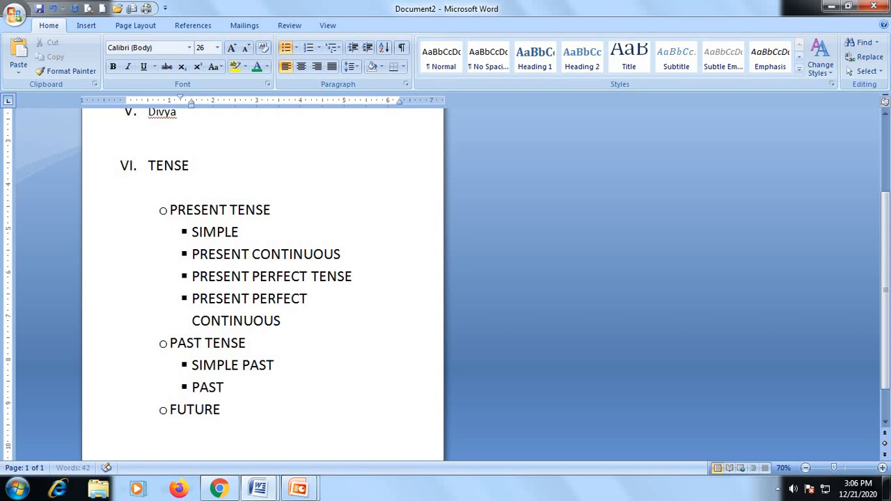
text( CONTINUOUS)
- Add PAST PERFECT TENSE as a third-level item below PAST CONTINUOUS
key(Return)
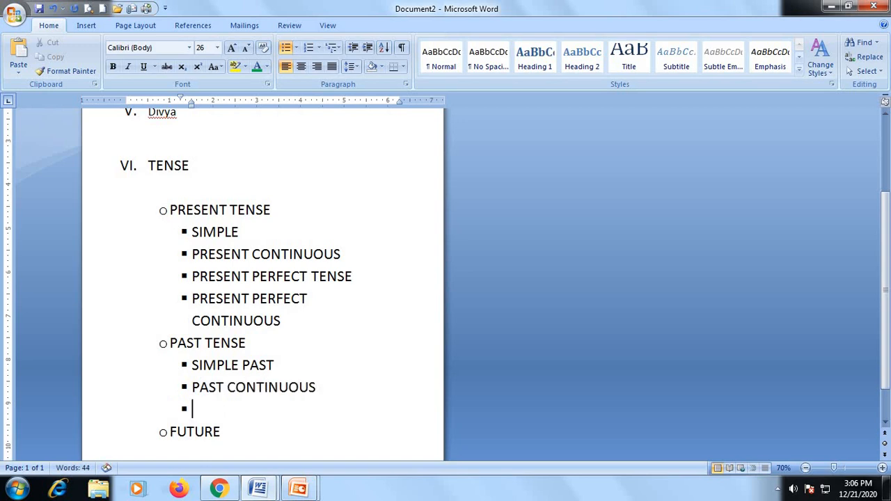
text(PAST PERFECVT)
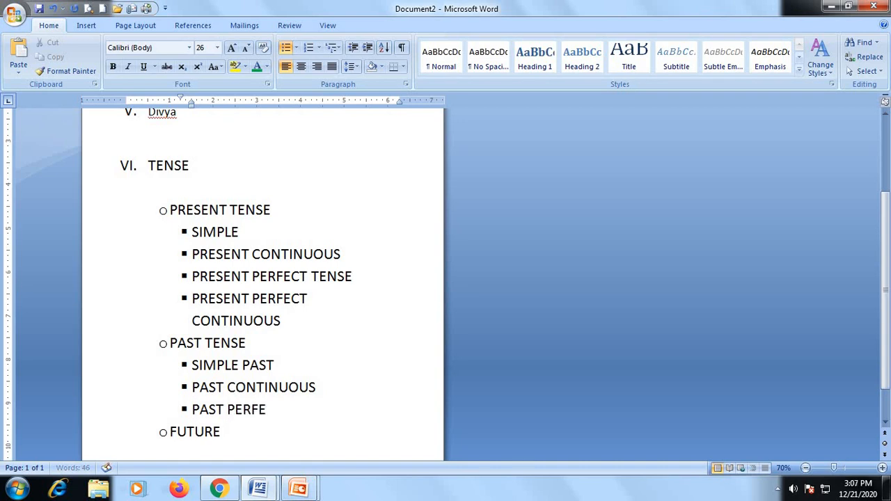
key(BackSpace)
key(BackSpace)
text(T TENSE)
- Add PAST PERFECT CONTINUOUS TENSE as the last third-level item under PAST TENSE
key(Return)
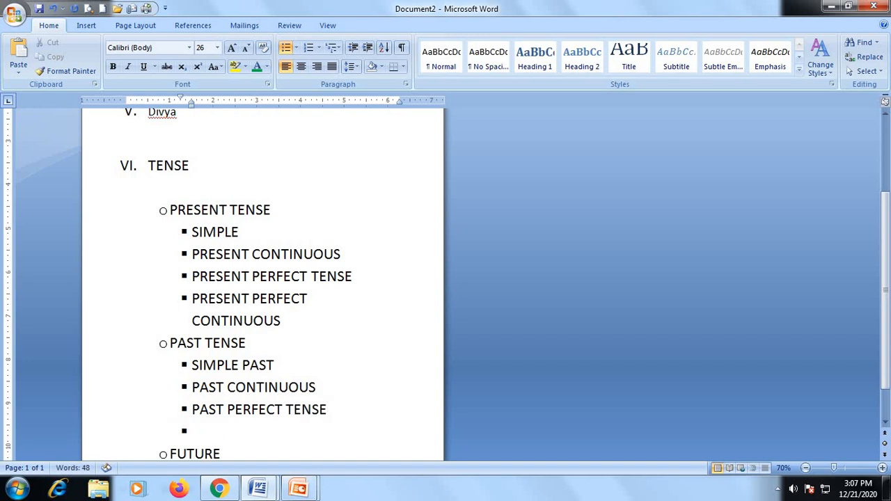
text(PAST PE)
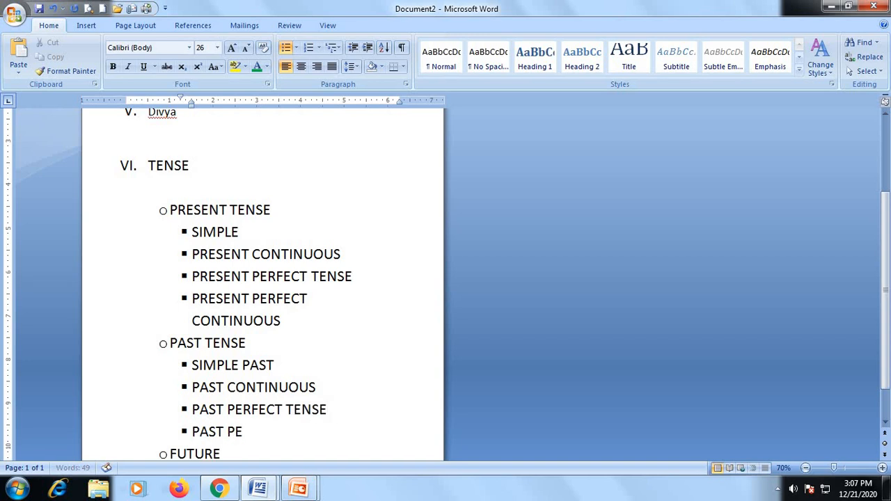
text(RFECT CONTI)
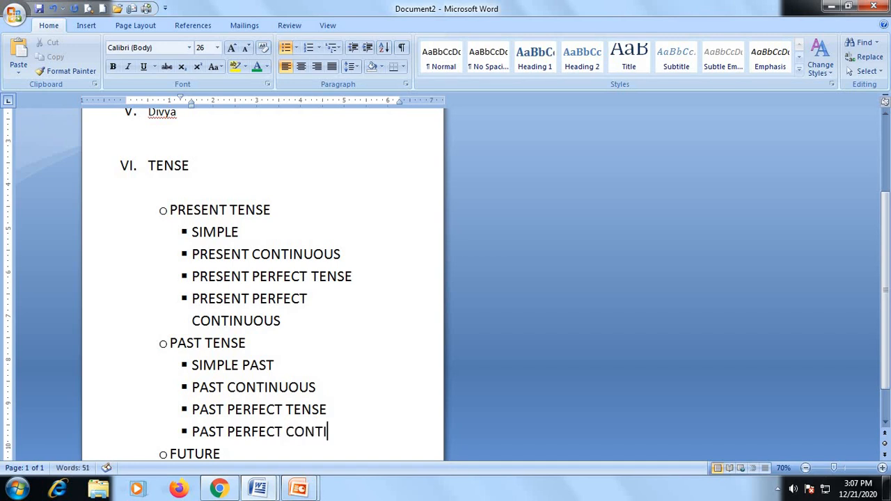
text(NUOUS)
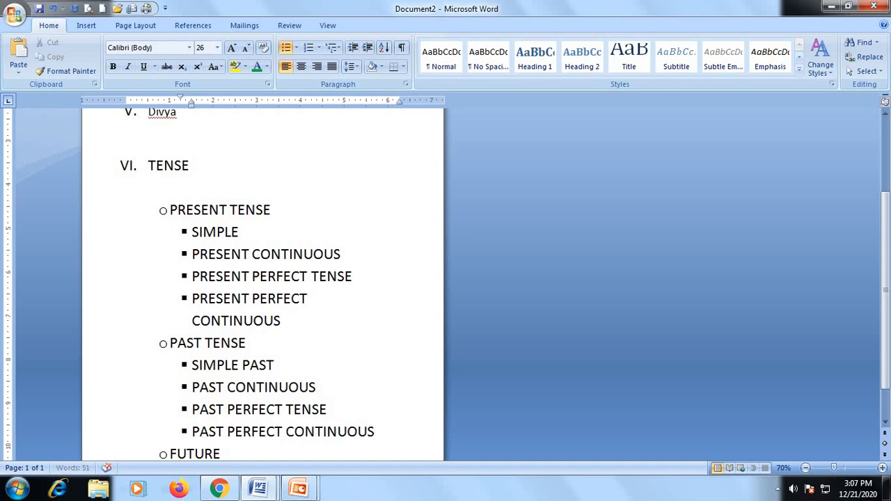
text( TENSE)
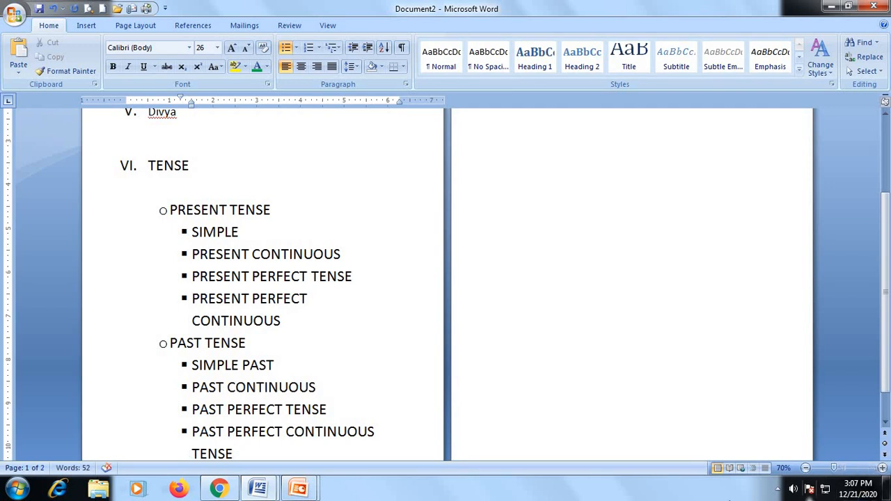
- Shrink the font of everything from the title through PAST PERFECT CONTINUOUS TENSE by five steps, bringing the tense items to 16 pt
scroll(387, 406, down, 1)
drag(302, 422, 126, 147)
click(247, 48)
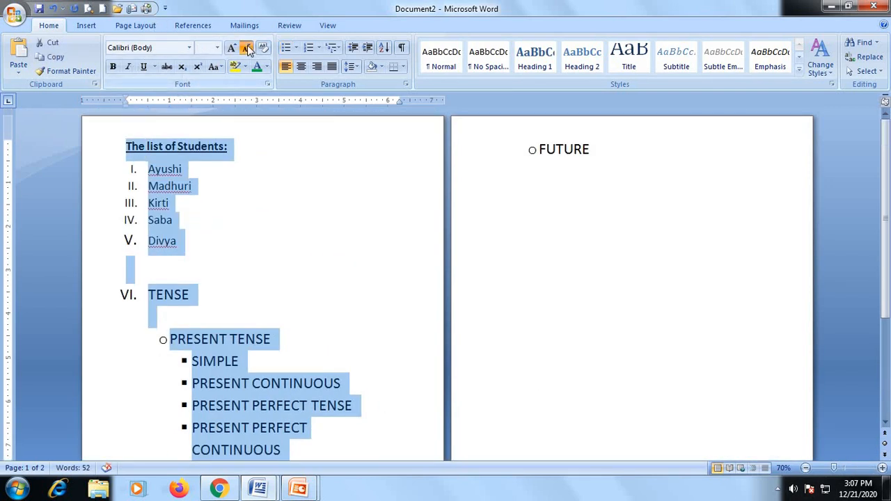
click(247, 48)
click(247, 48)
click(248, 48)
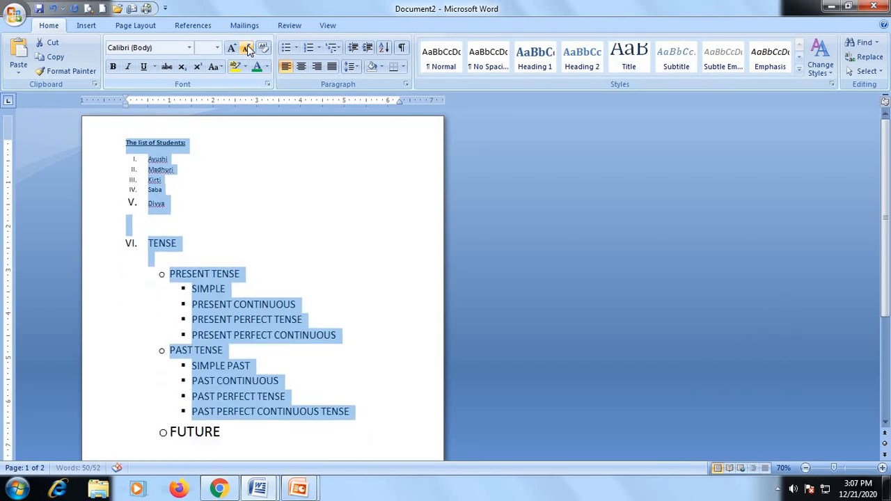
click(247, 48)
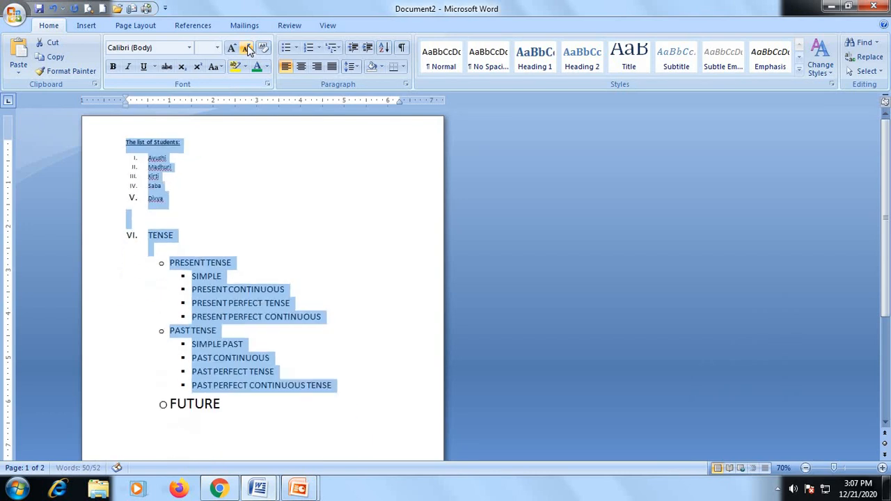
- Select only the TENSE heading at the first level of the multilevel list
click(882, 467)
click(882, 468)
click(882, 468)
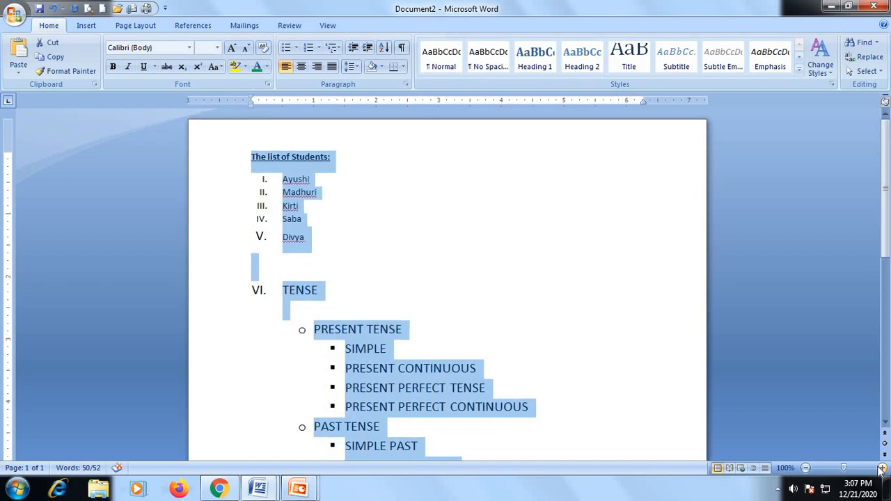
scroll(613, 349, down, 5)
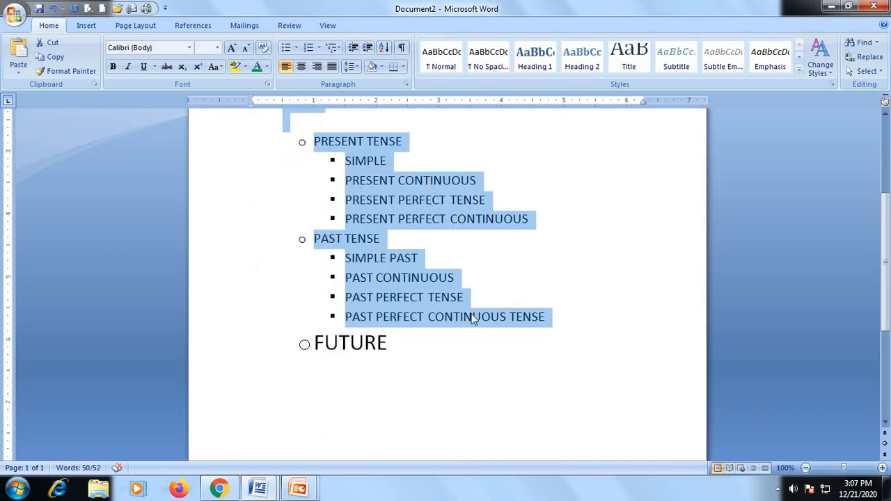
scroll(408, 291, up, 1)
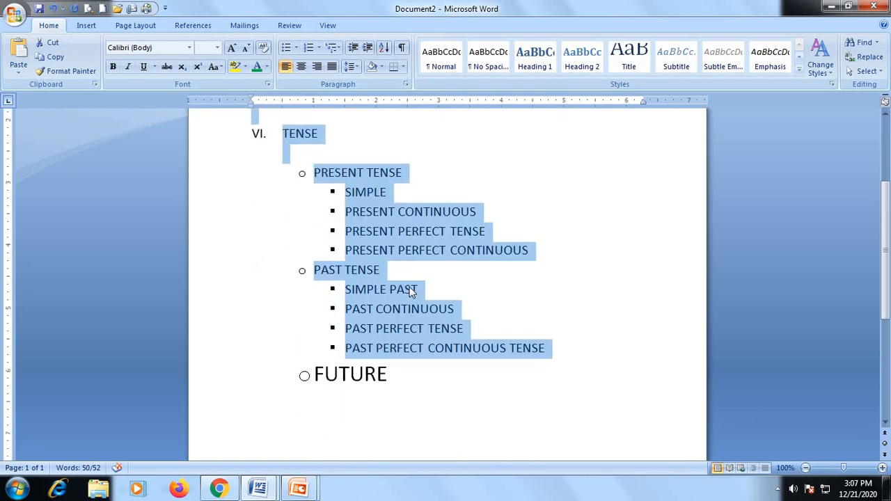
click(390, 146)
drag(328, 133, 272, 135)
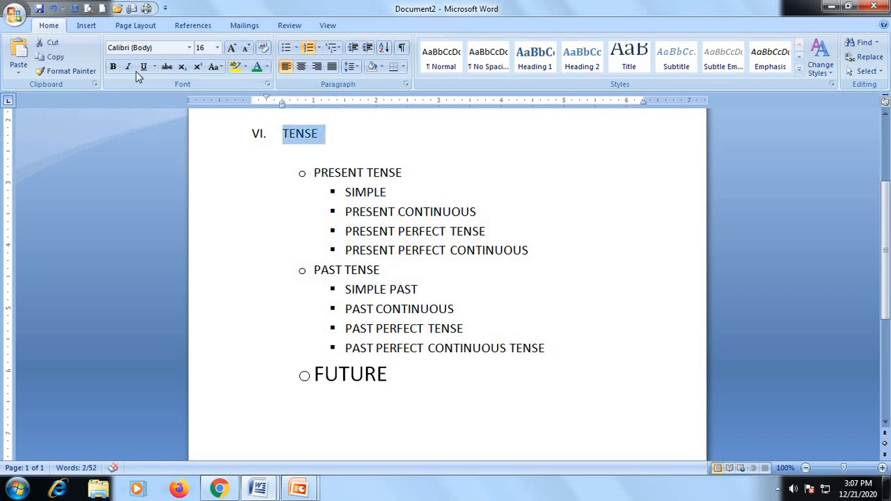
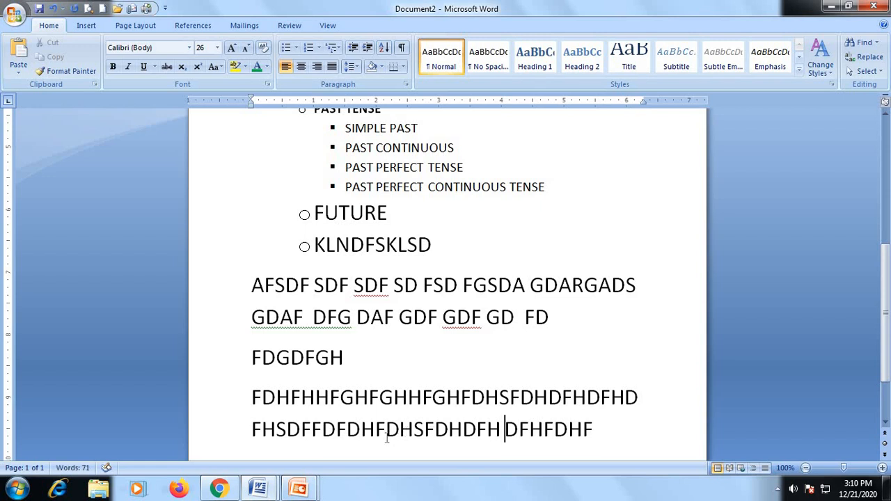
- Insert spaces after FHSD and FFDFDHF in the last line of the sample text and delete its final two letters, HF
click(386, 436)
click(300, 431)
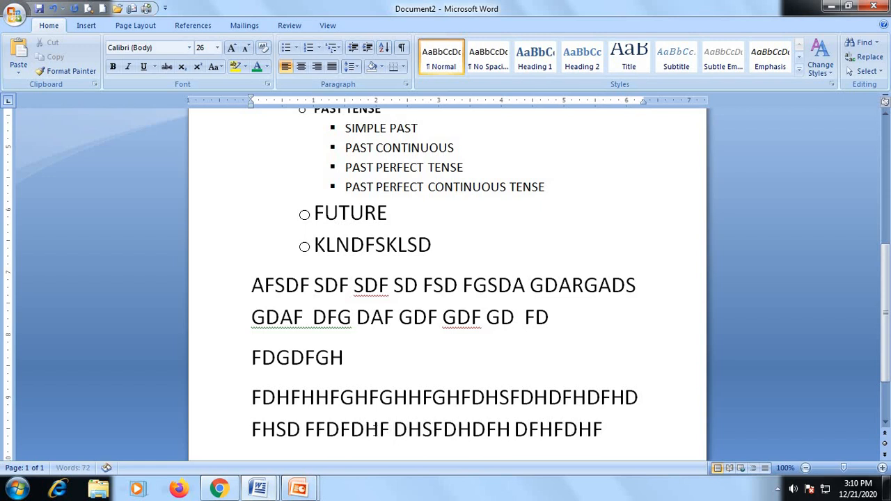
click(606, 430)
key(BackSpace)
key(BackSpace)
- Justify the sample paragraphs from AFSDF to DFHFD, and split the first GDF in the second line with several spaces after G
drag(623, 451, 195, 298)
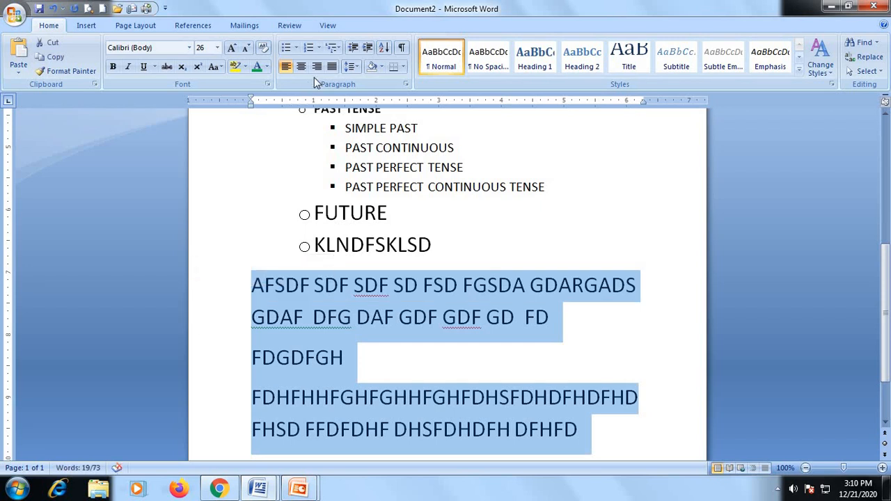
click(331, 66)
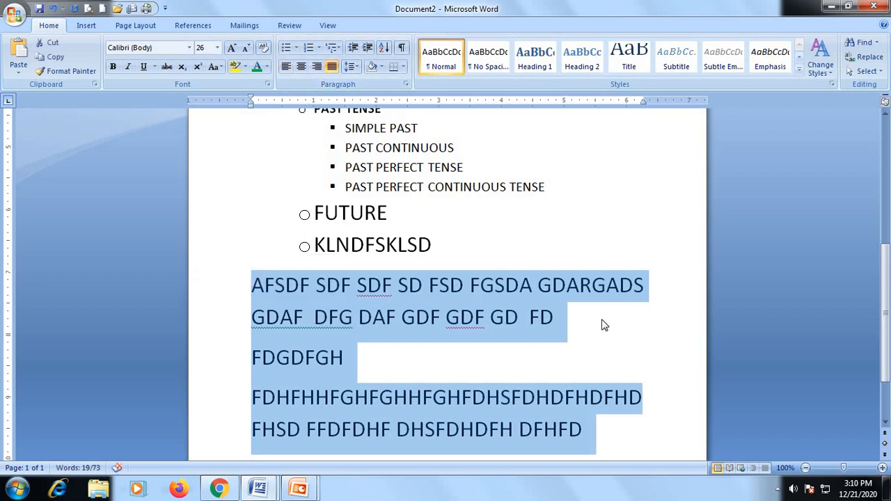
click(425, 321)
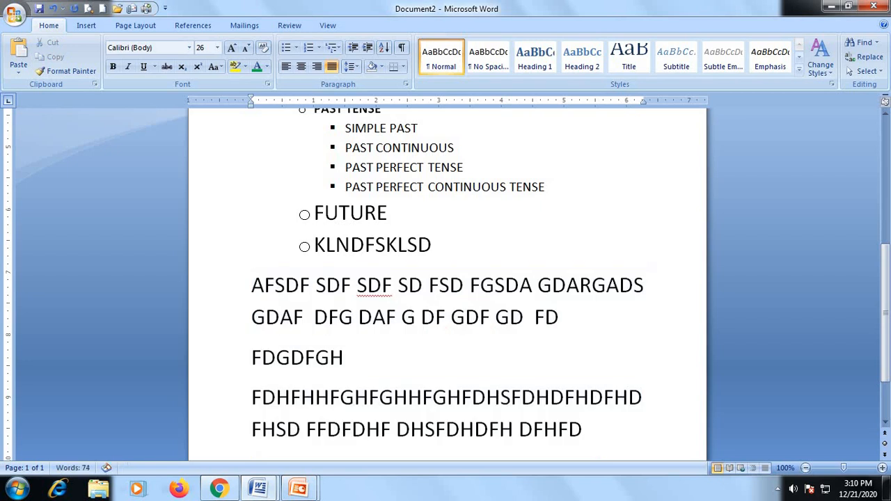
click(521, 396)
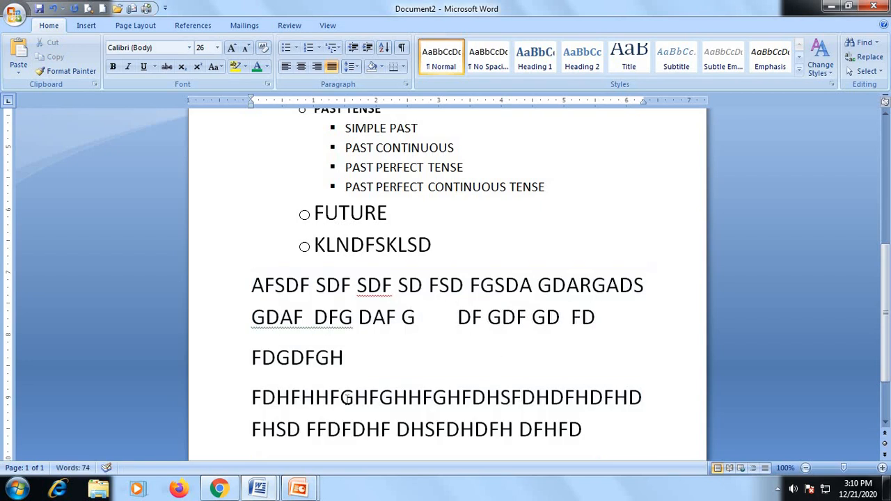
- Split the long string starting with FDHFHHF in the last sample paragraph by inserting gaps after FDHFHHF and after GHFGHH
click(421, 397)
key(Return)
click(340, 397)
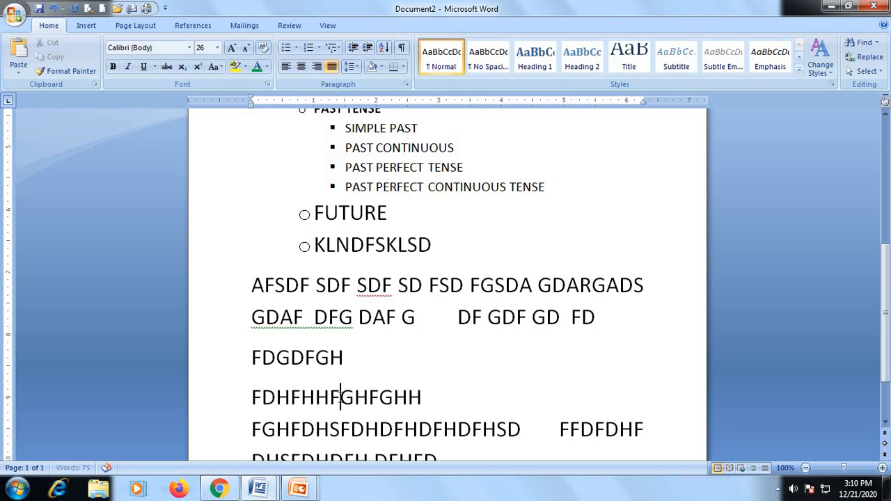
key(Tab)
- Join the paragraph starting with FDHFHHF directly onto the end of the FDGDFGH line
click(253, 397)
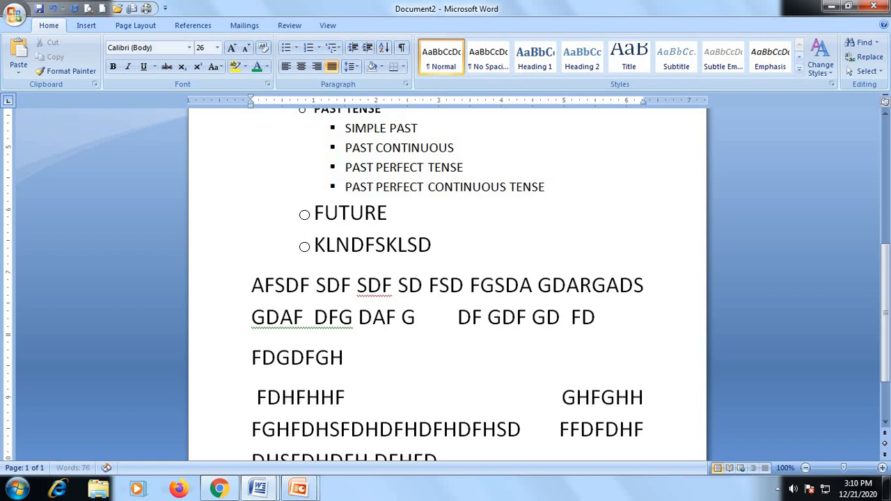
key(BackSpace)
key(BackSpace)
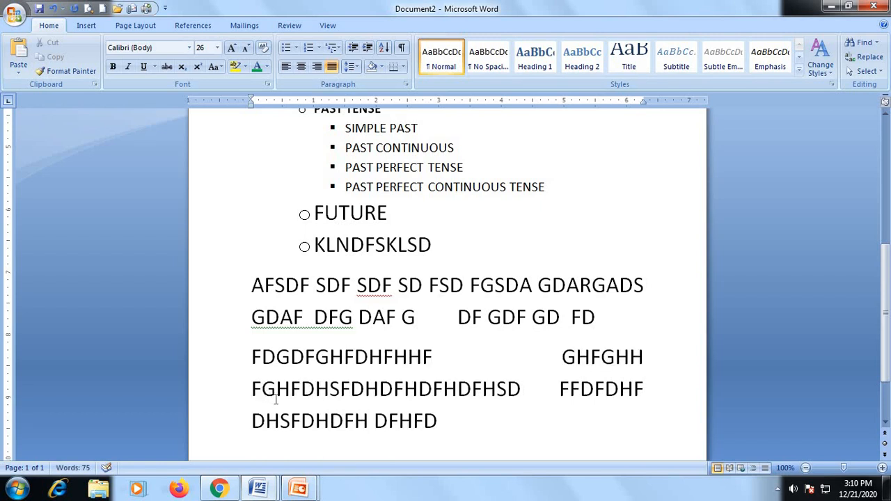
key(Tab)
key(BackSpace)
- Toggle justified alignment off and on for all the sample paragraphs from AFSDF to DFHFD, ending with Justify applied
drag(532, 412, 241, 292)
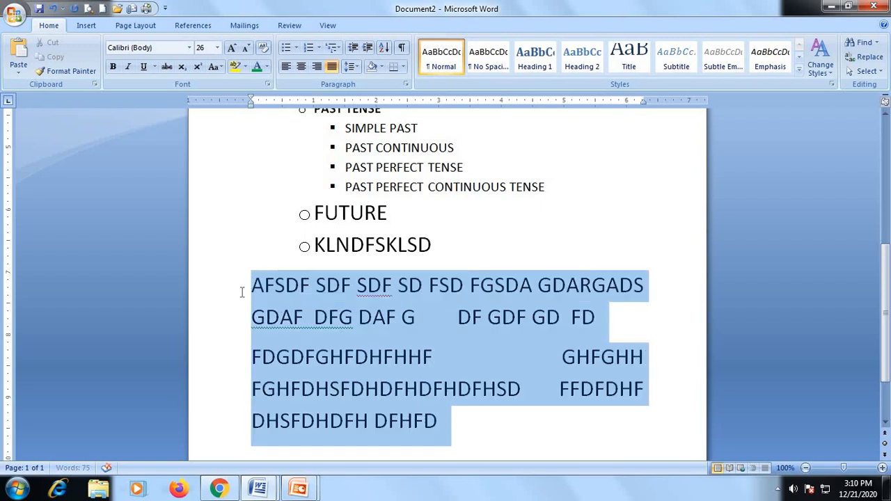
click(333, 66)
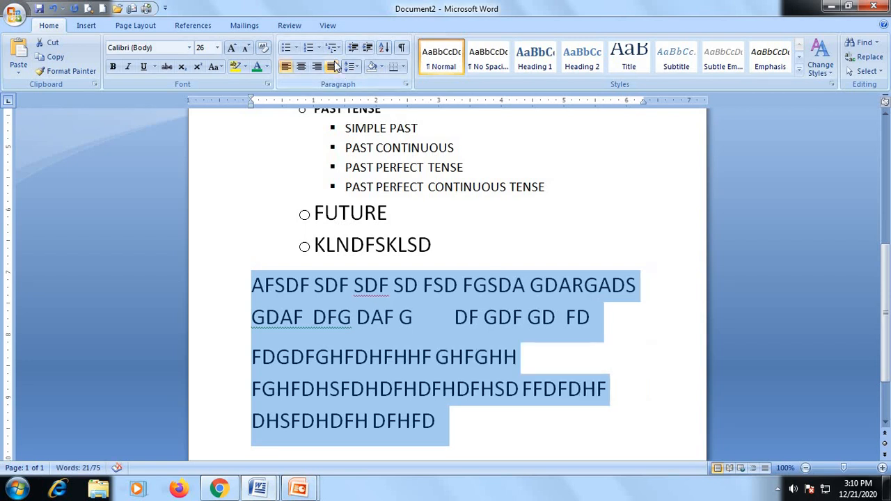
click(334, 65)
click(334, 64)
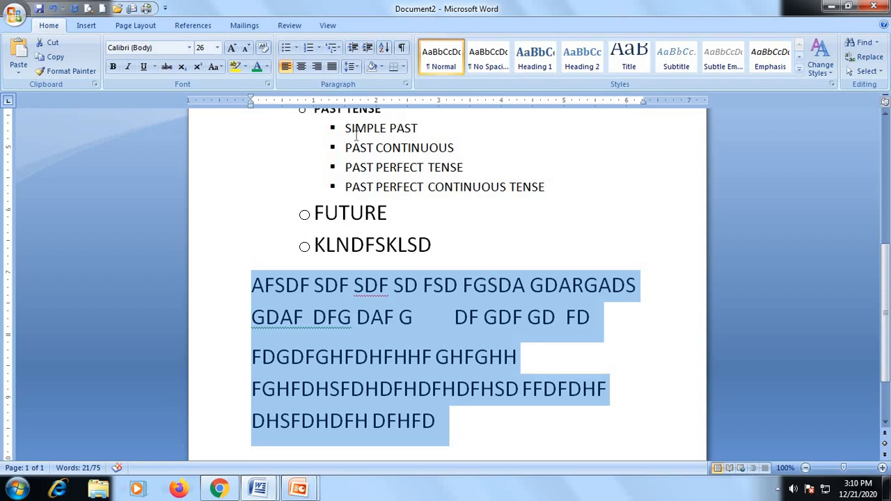
click(332, 65)
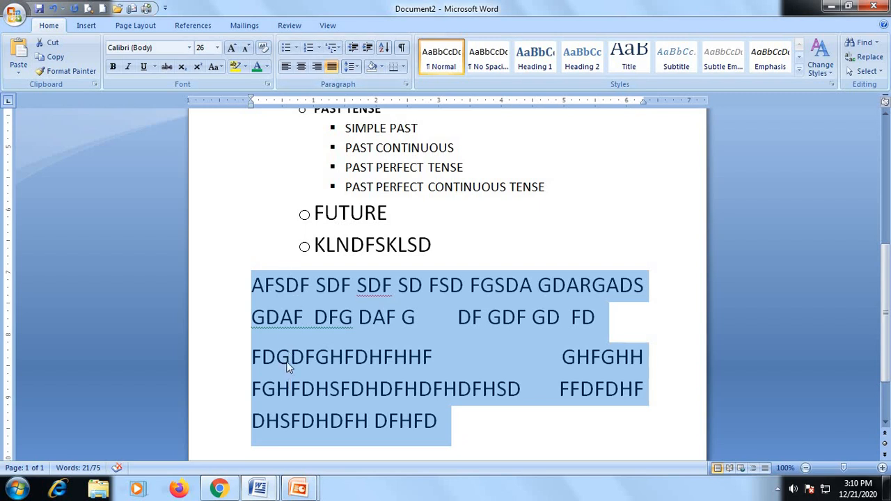
- Delete everything above the sample text, from the students' list title through KLNDFSKLSD
click(806, 468)
click(806, 468)
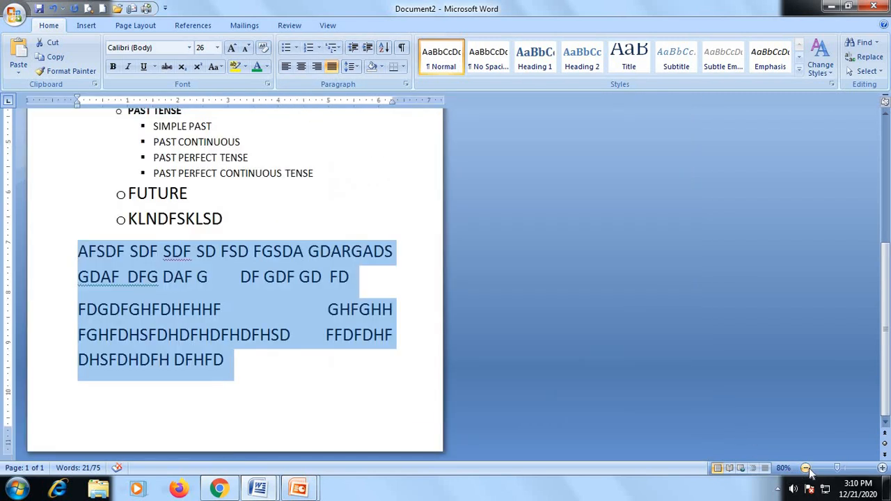
click(350, 66)
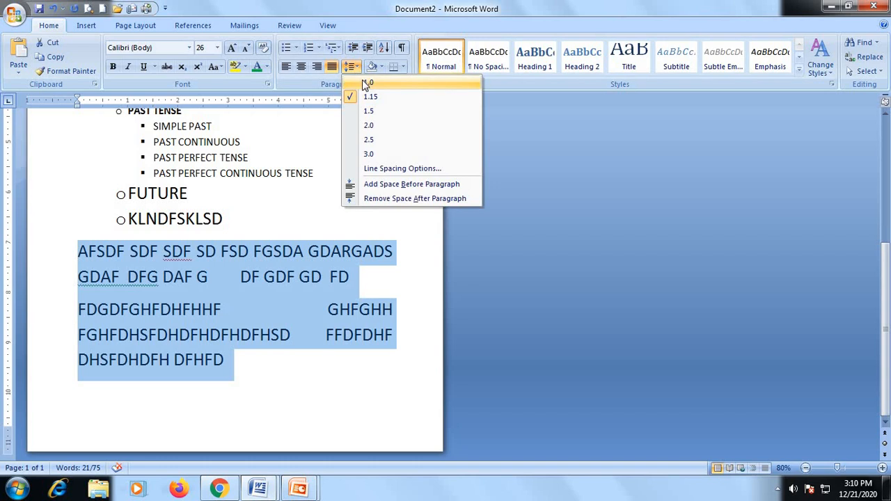
click(223, 220)
key(ctrl+shift+Home)
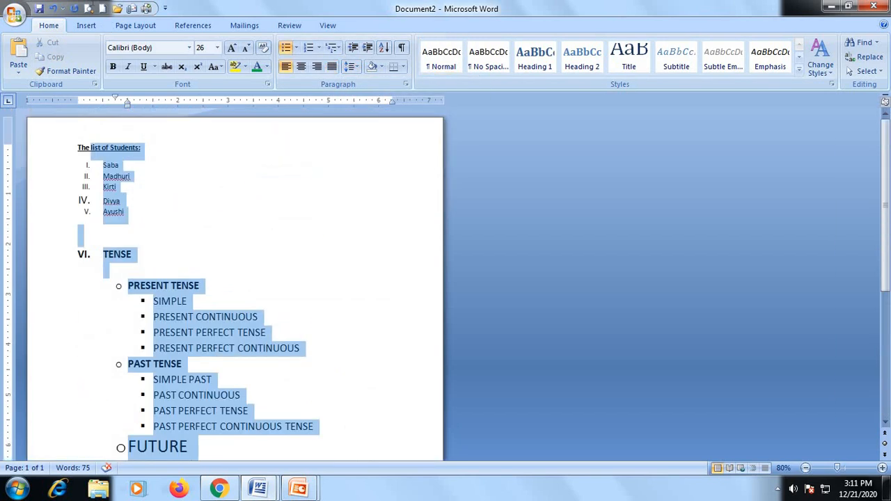
key(Delete)
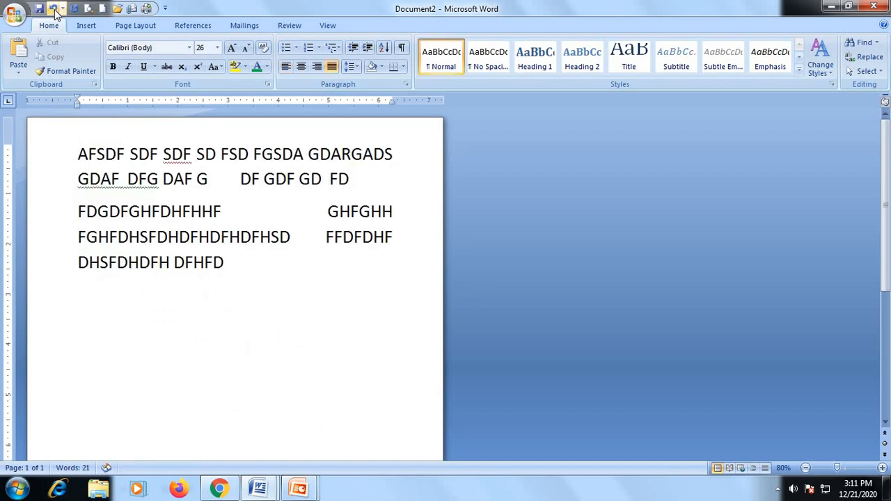
- Apply 1.0 line spacing to all the sample paragraphs and change it to 2.0
triple_click(50, 134)
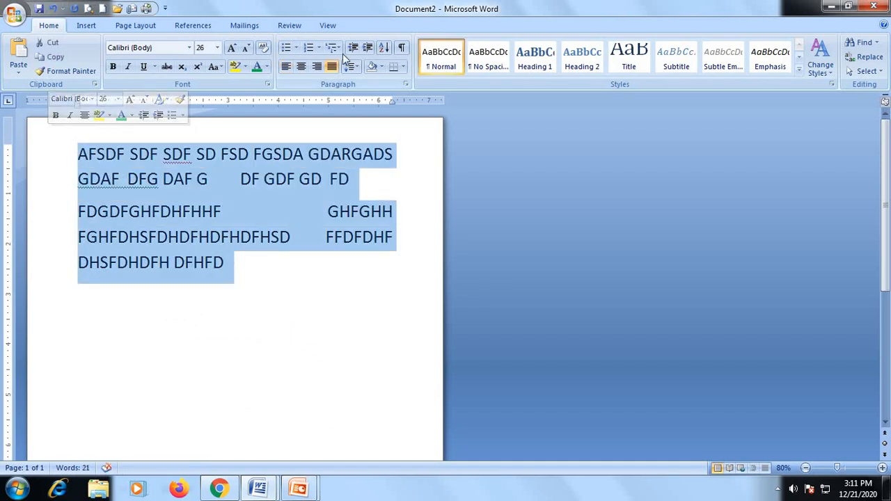
click(356, 65)
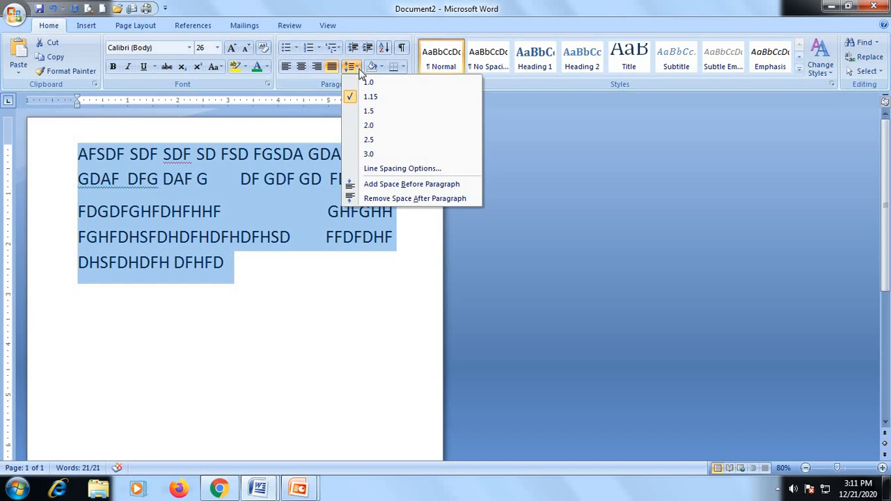
click(367, 83)
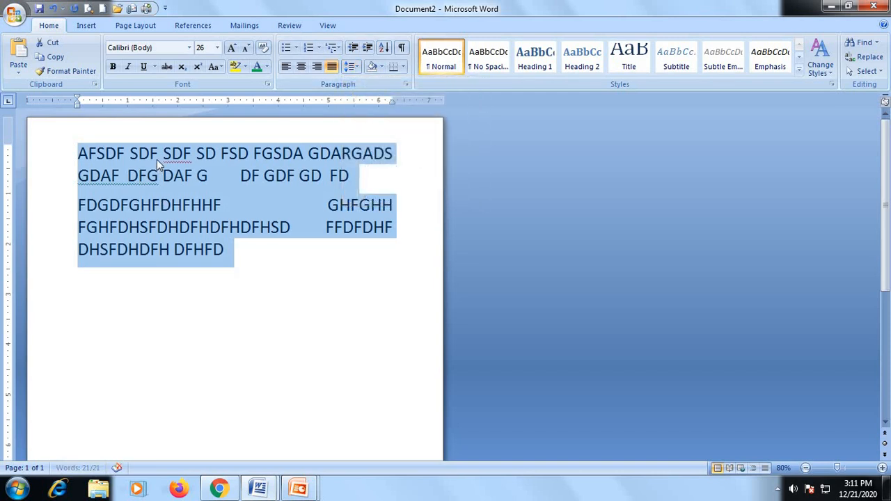
click(352, 67)
click(367, 126)
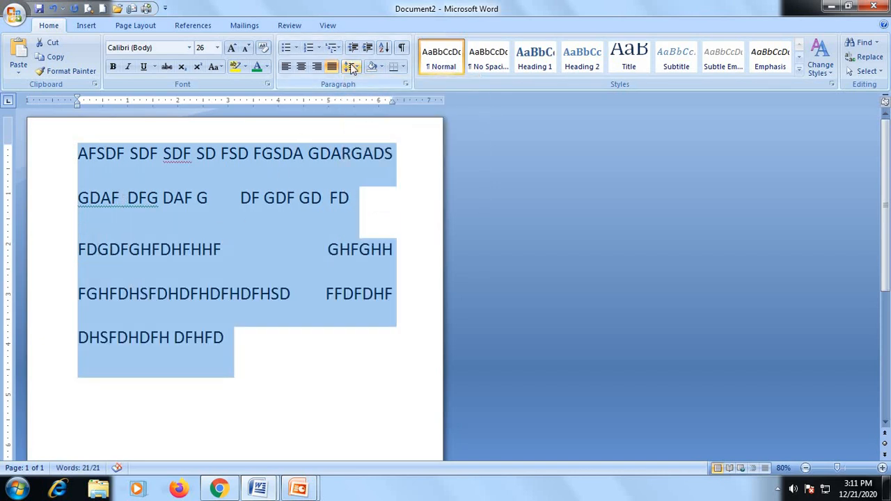
click(314, 342)
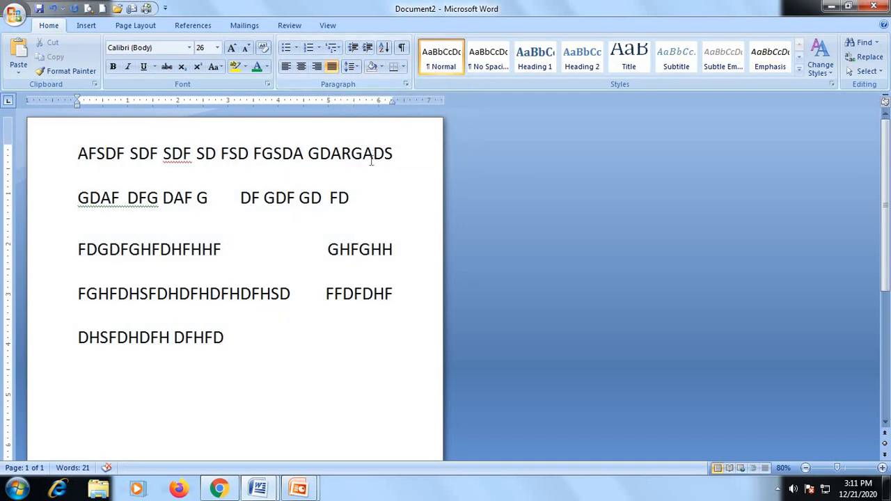
- Shade the first sample paragraph yellow and change its shading to dark red
click(309, 153)
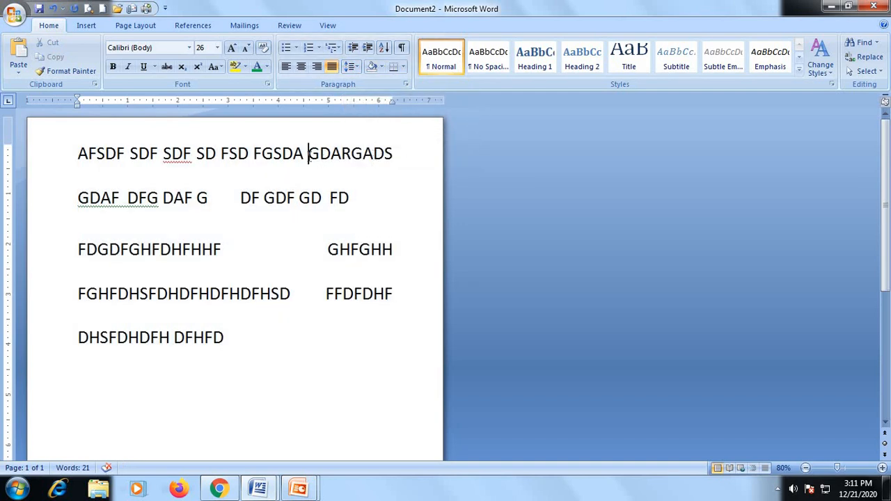
click(383, 66)
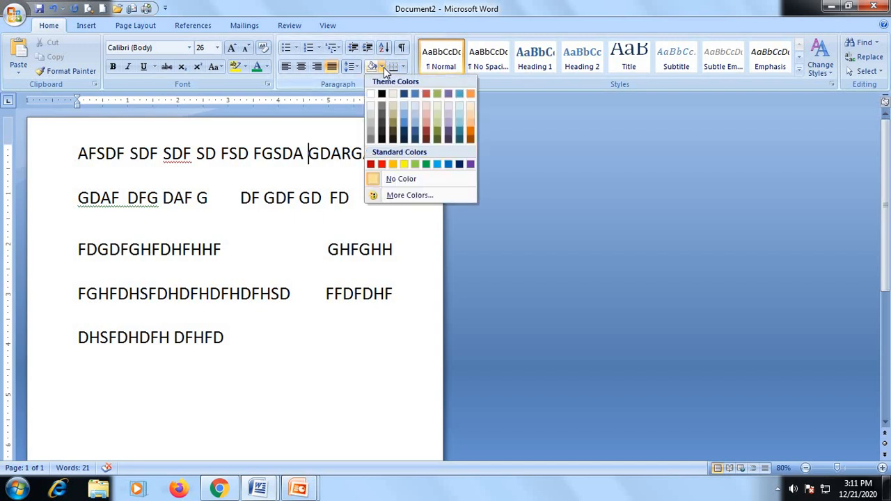
click(405, 165)
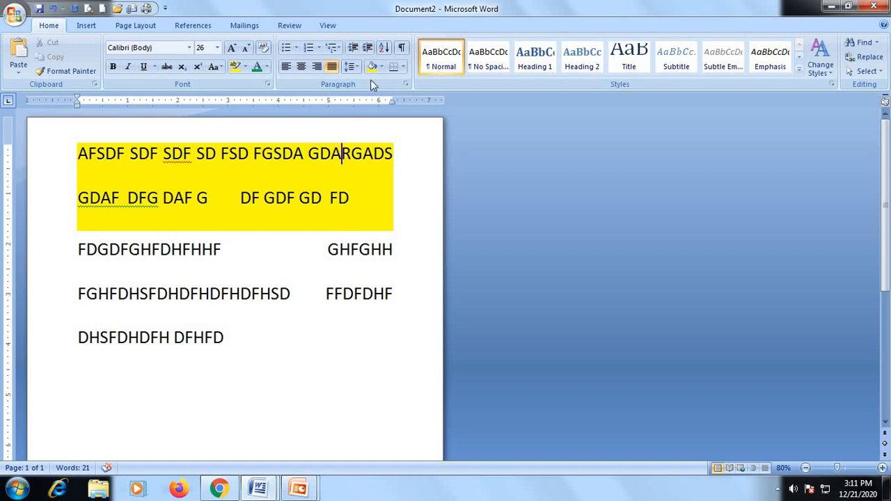
click(386, 67)
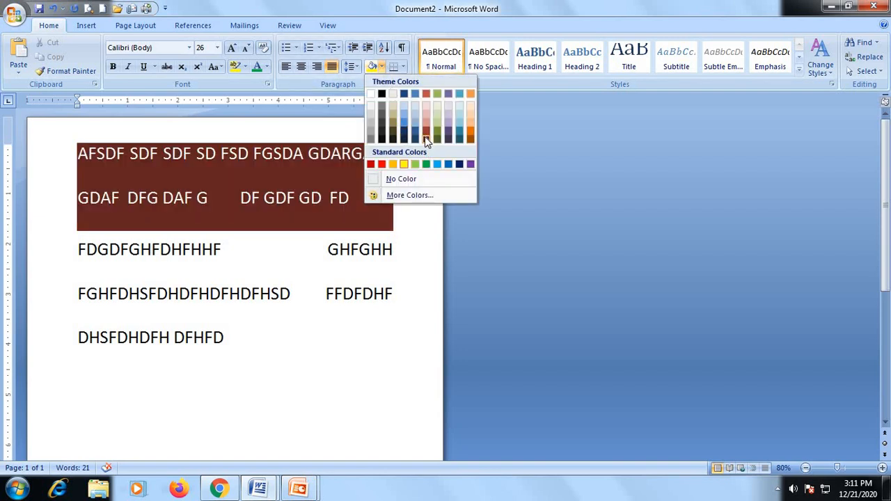
click(424, 136)
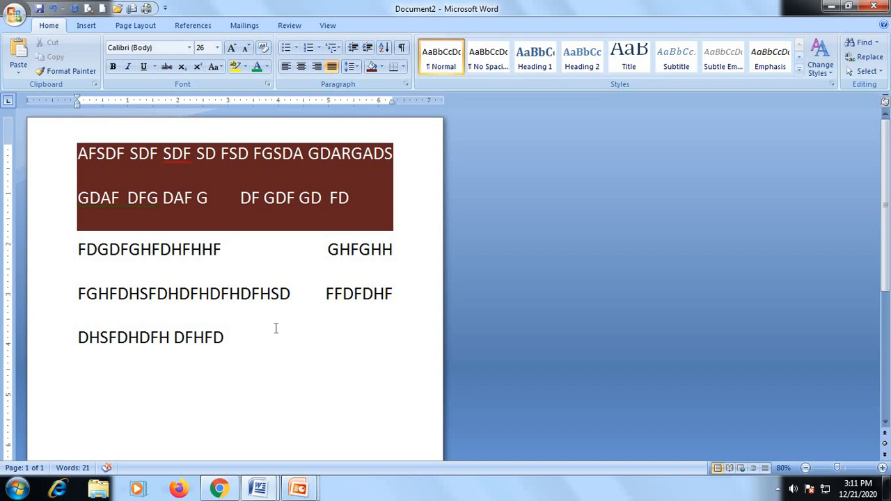
- Shade the last two lines of sample text, from FGHFDHSFDHDF to DFHFD, with the darker orange theme color
drag(276, 327, 75, 293)
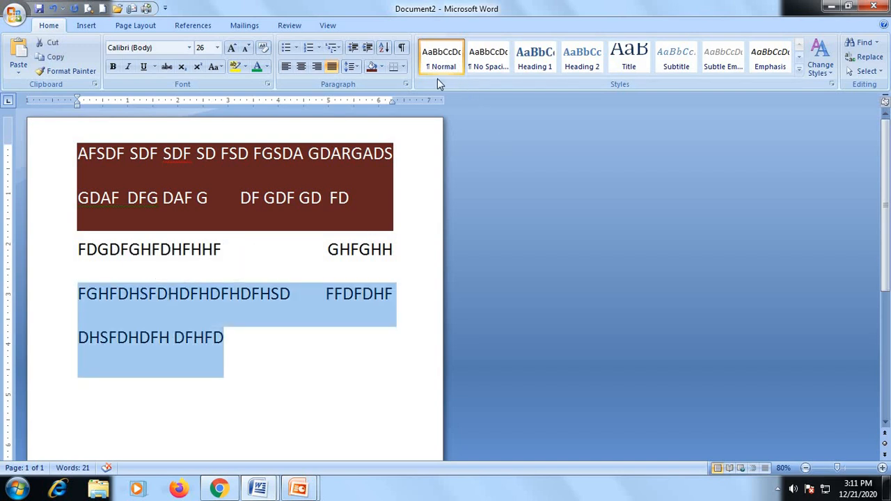
click(381, 68)
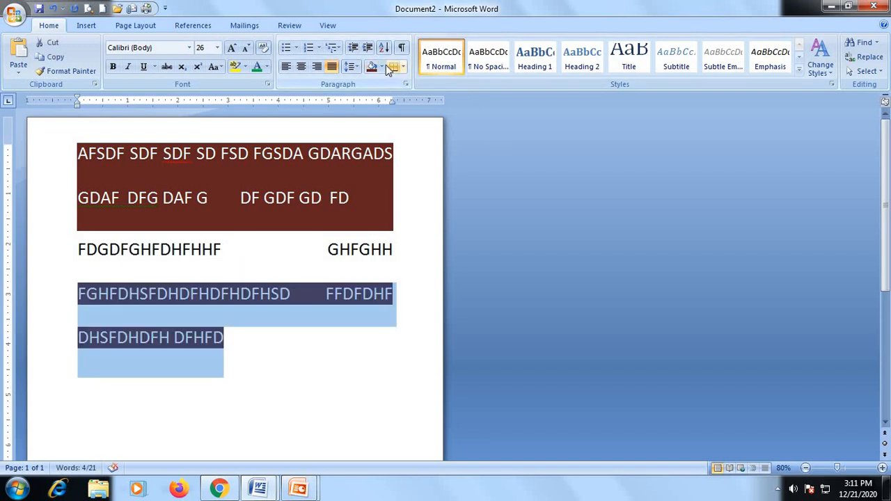
click(380, 68)
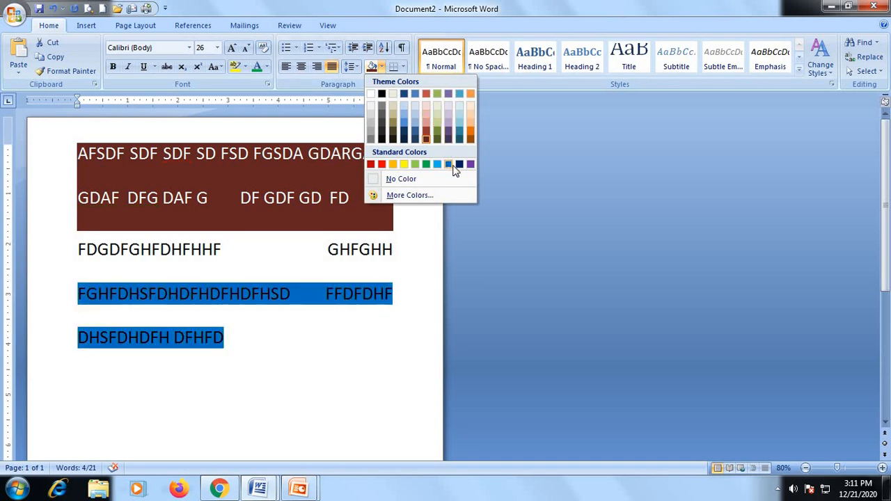
click(469, 130)
click(308, 336)
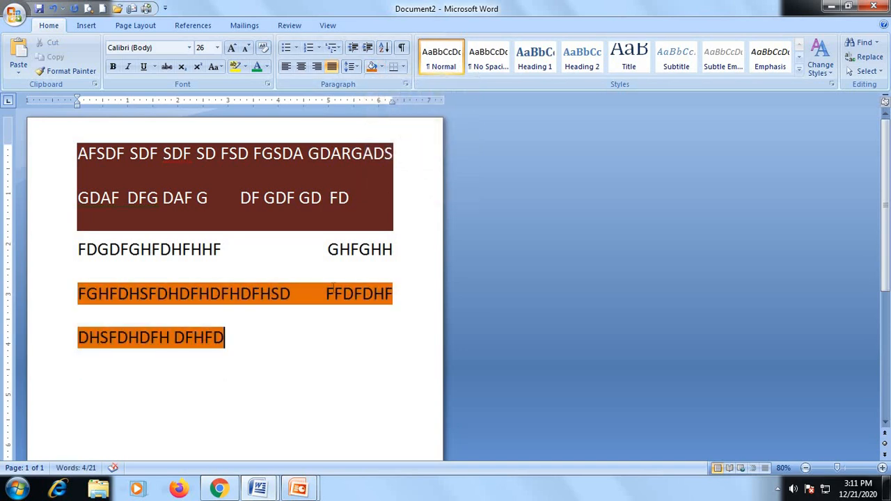
- Shade the FDGDFGHFDHFHHF GHFGHH line with the standard green color
drag(397, 249, 87, 254)
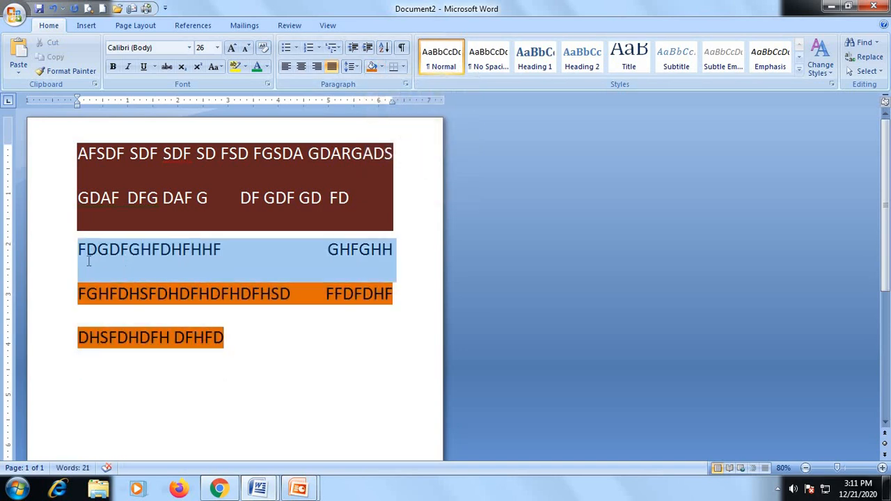
click(381, 66)
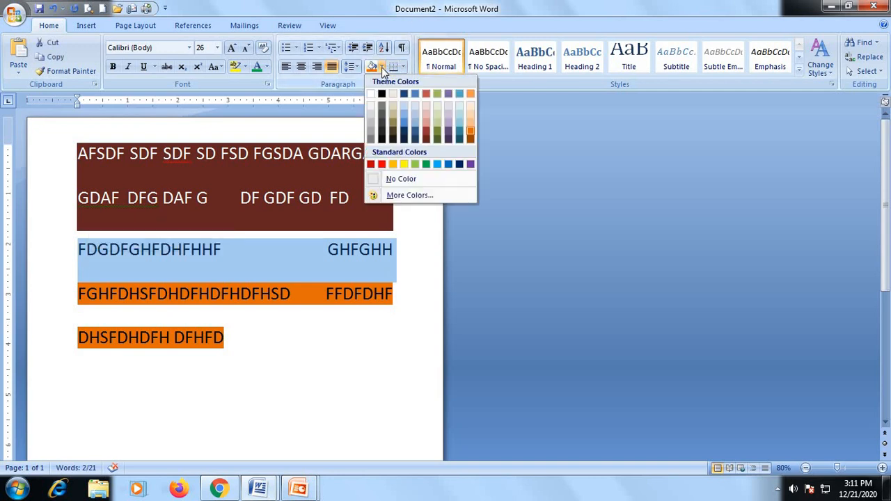
click(425, 164)
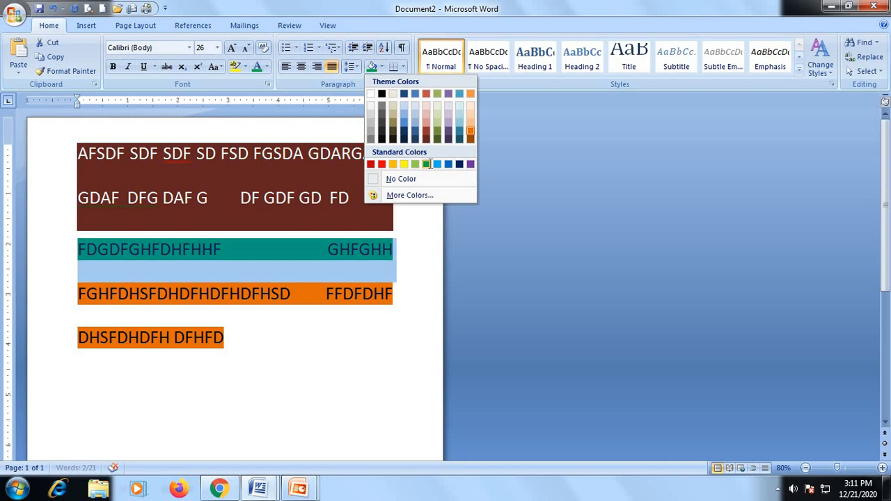
click(308, 357)
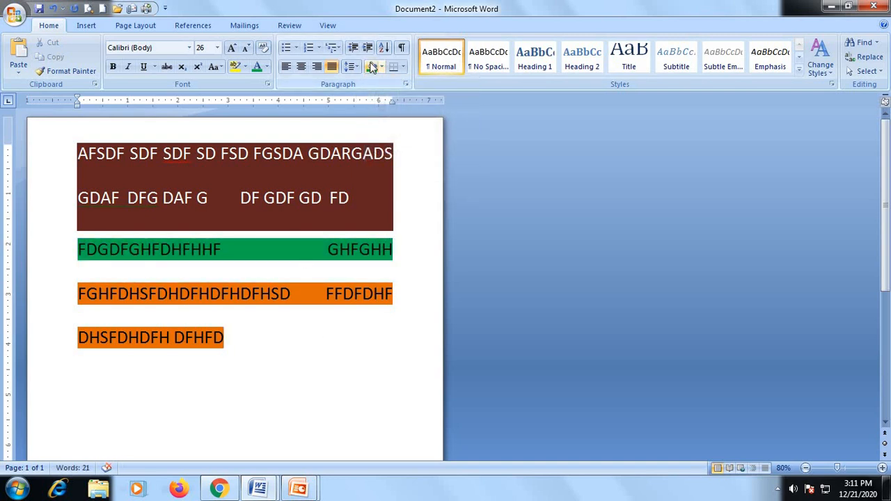
- Undo all the green, orange, dark red and yellow shading on the sample text
key(ctrl+z)
key(ctrl+z)
key(ctrl+z)
key(ctrl+z)
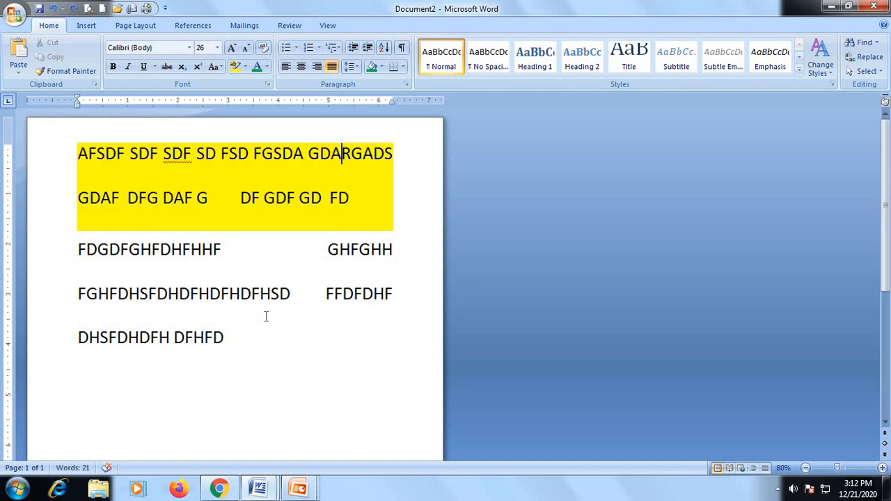
key(ctrl+z)
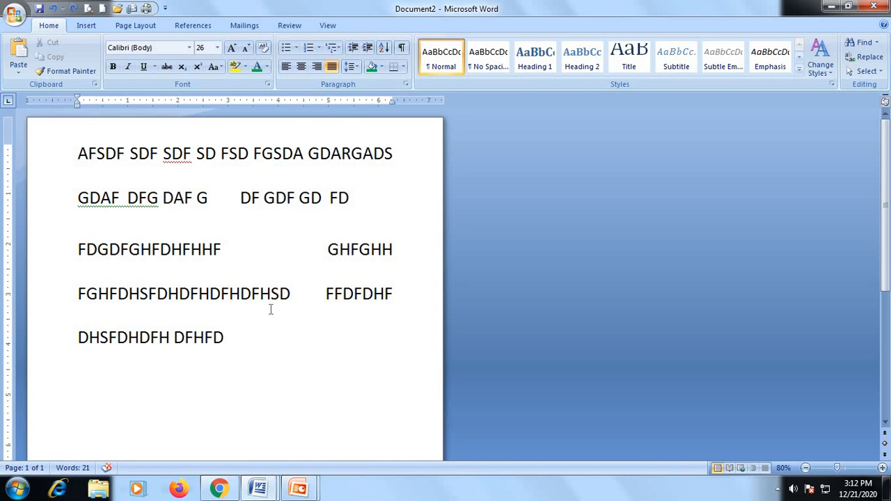
- Add a bottom border and a left border to the last sample paragraph
click(403, 67)
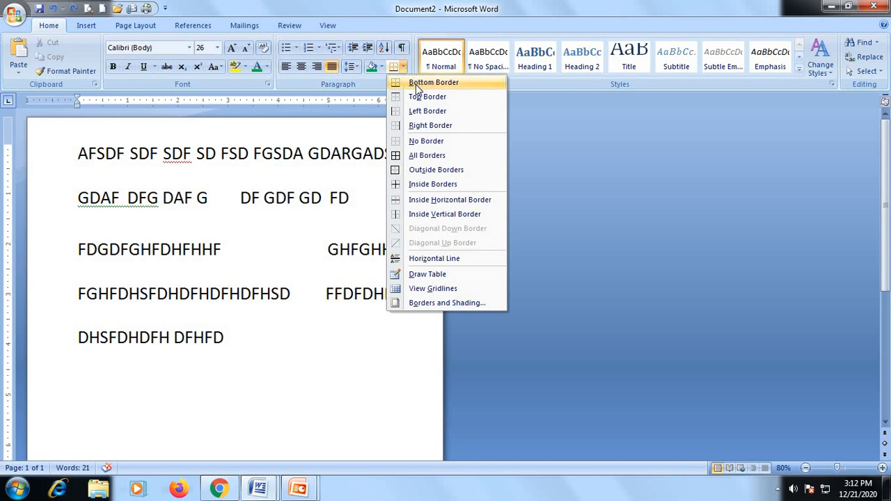
click(426, 83)
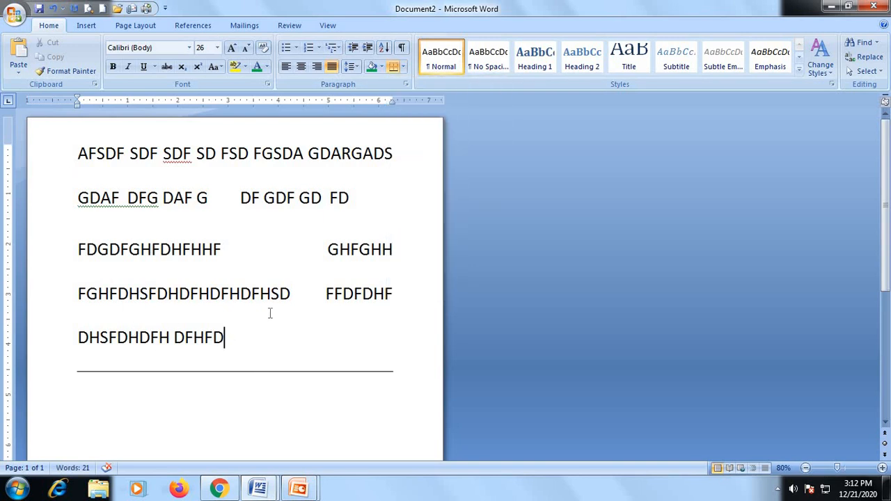
click(404, 67)
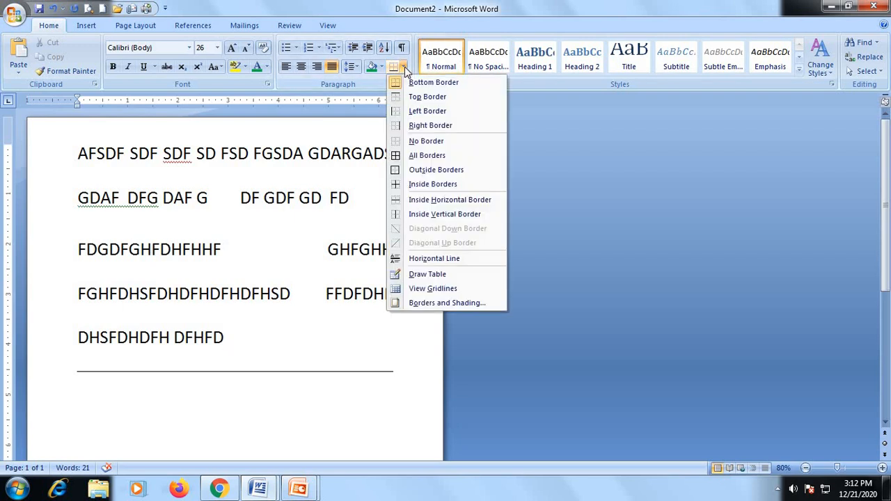
click(426, 110)
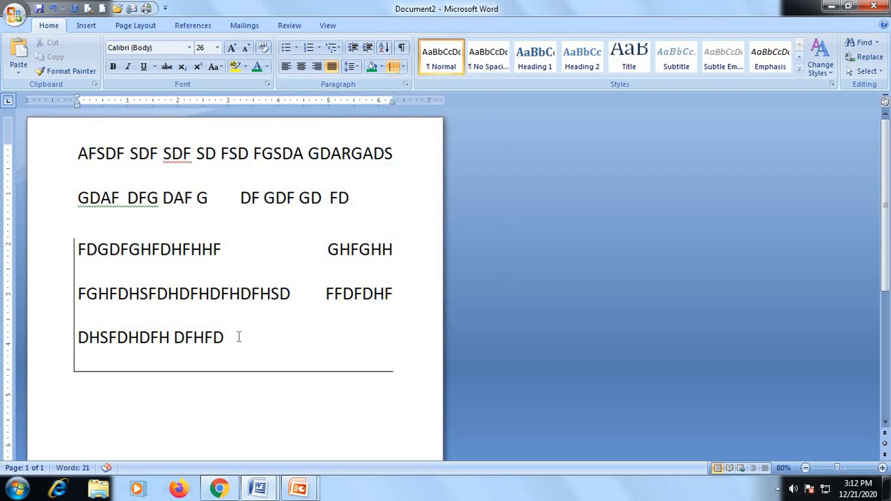
- Add a left border to all of the sample text, from AFSDF to DFHFD
drag(238, 336, 100, 161)
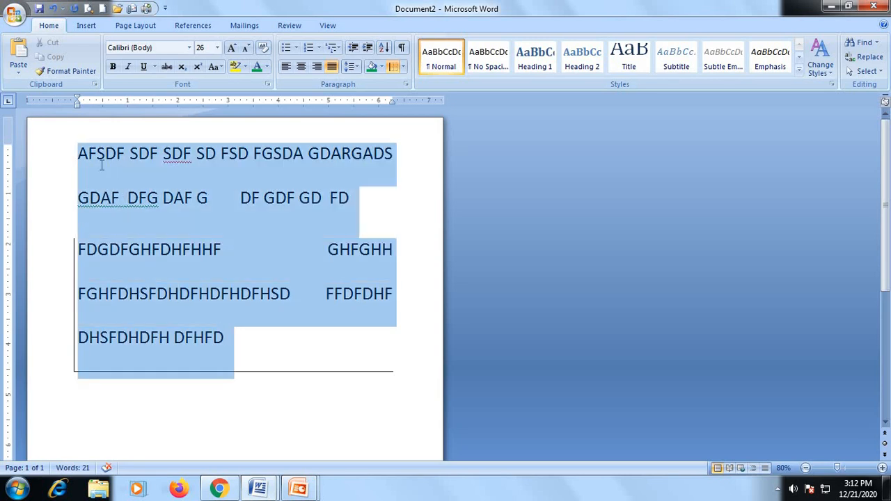
click(402, 67)
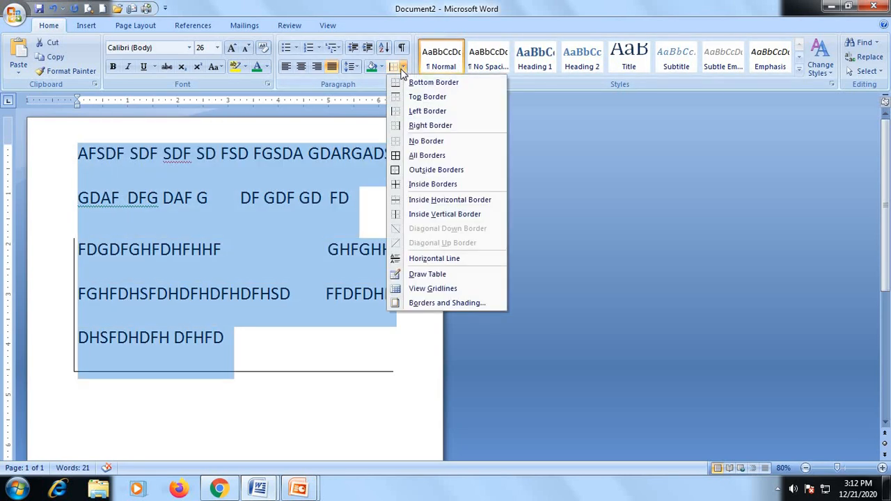
click(416, 113)
click(161, 201)
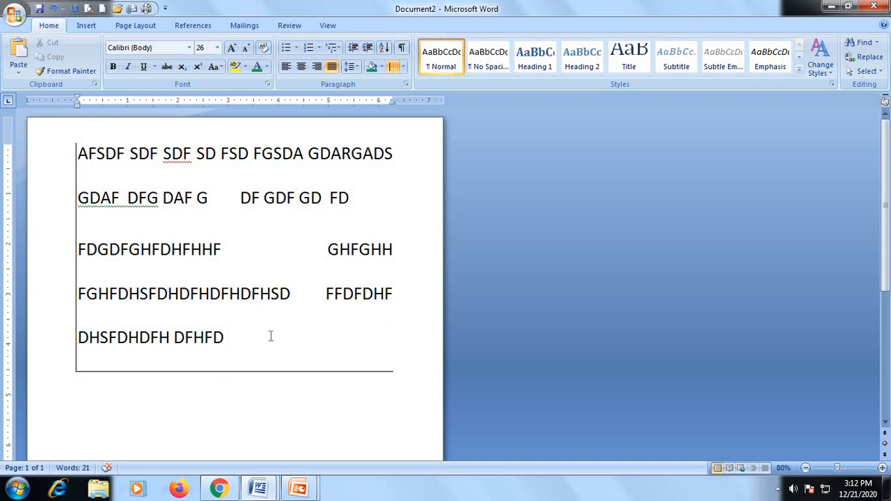
- Try a top border on both sample paragraphs together, and undo it
drag(271, 337, 76, 155)
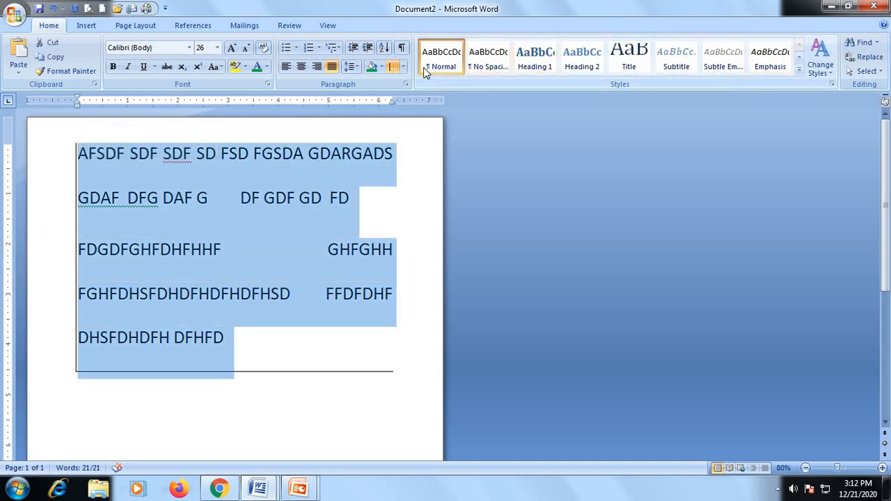
click(400, 67)
click(416, 95)
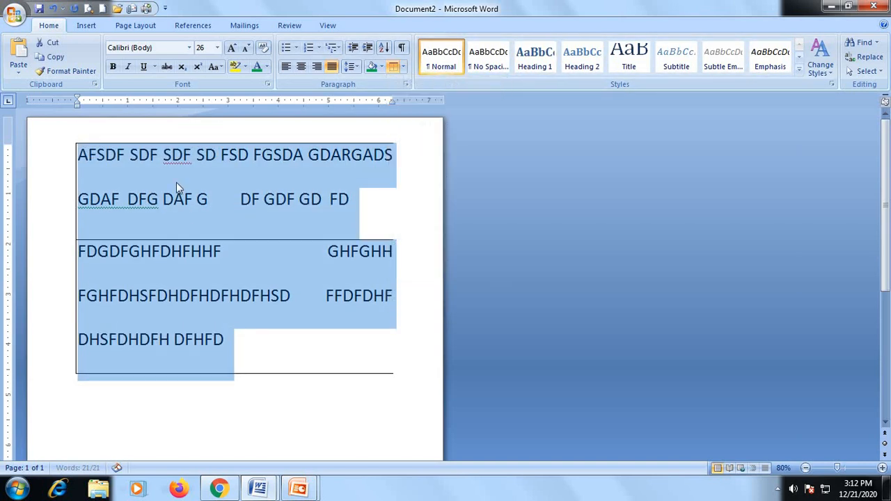
click(342, 241)
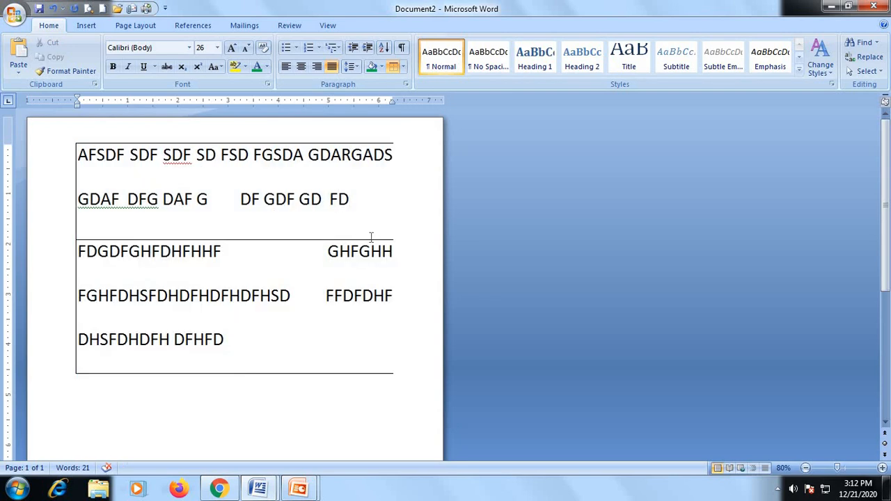
key(ctrl+a)
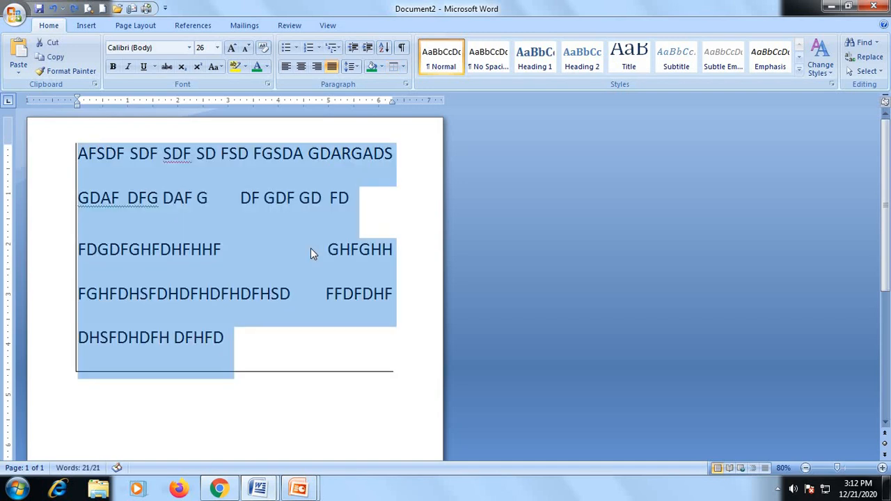
- Add a top border to the first sample paragraph only
click(310, 248)
click(281, 151)
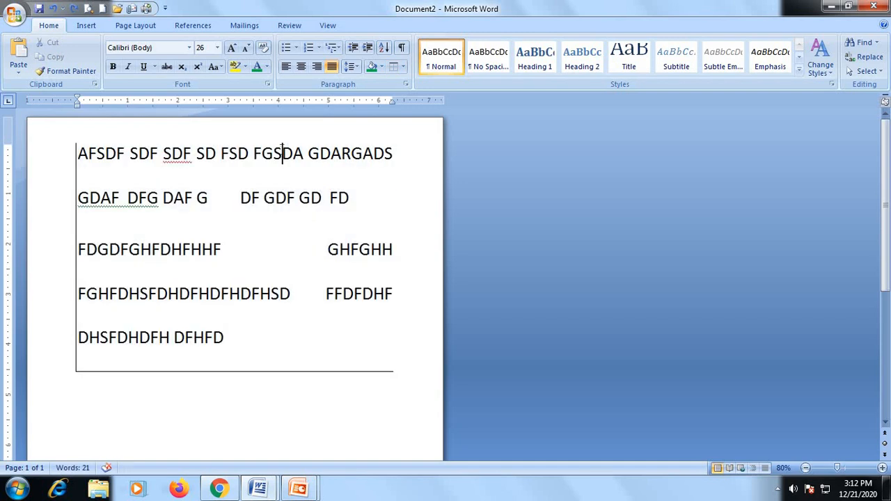
click(394, 66)
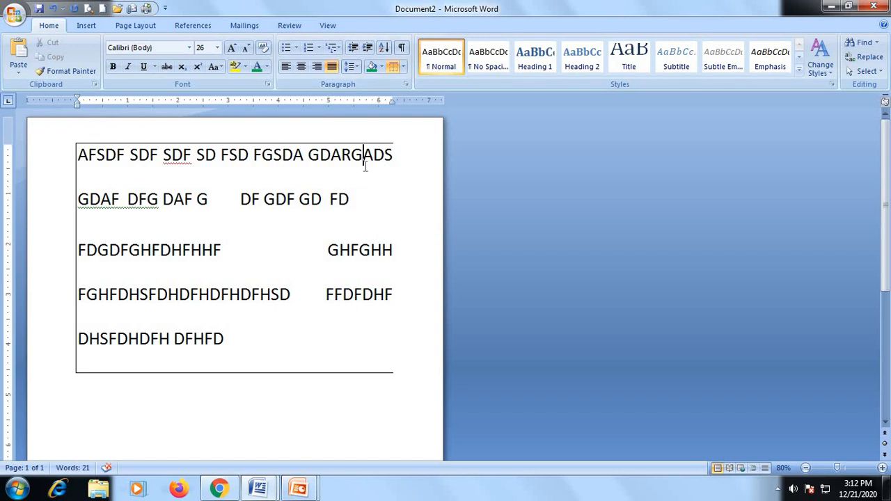
- Add a right border to both sample paragraphs, closing the box around the text
drag(365, 166, 371, 340)
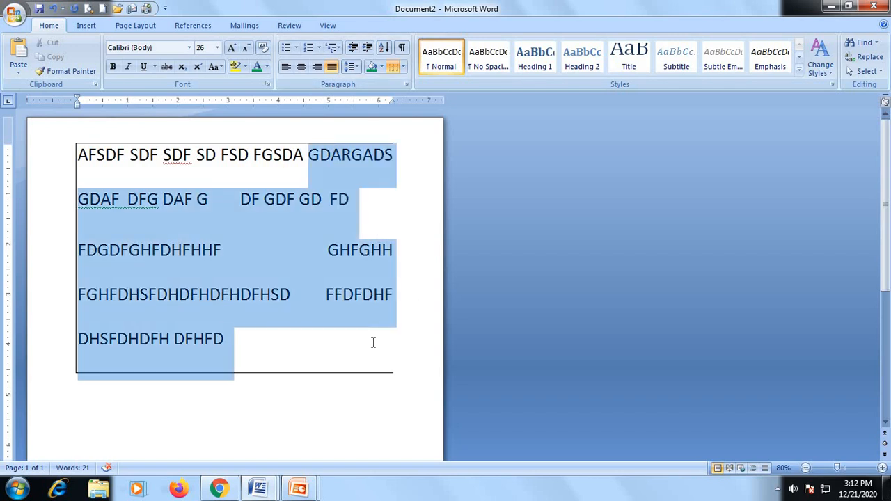
click(403, 67)
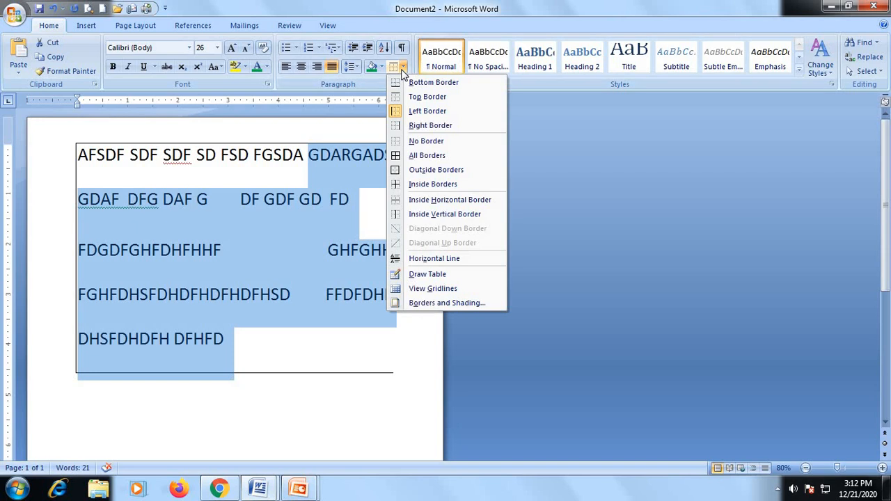
click(429, 125)
click(400, 423)
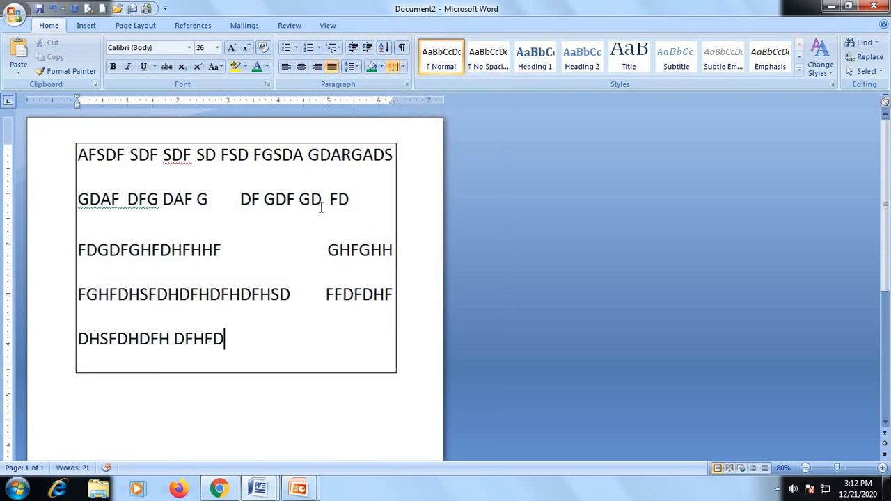
- Enter the widely spaced text "HI BYE HJHJ JHJHJ" in the indented blank area below the bordered paragraphs
scroll(287, 348, down, 2)
scroll(287, 349, up, 1)
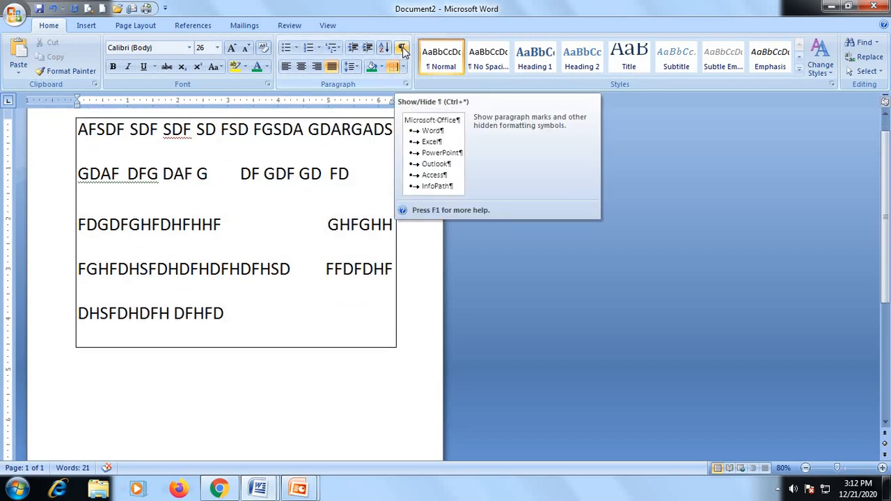
click(335, 332)
scroll(223, 338, down, 3)
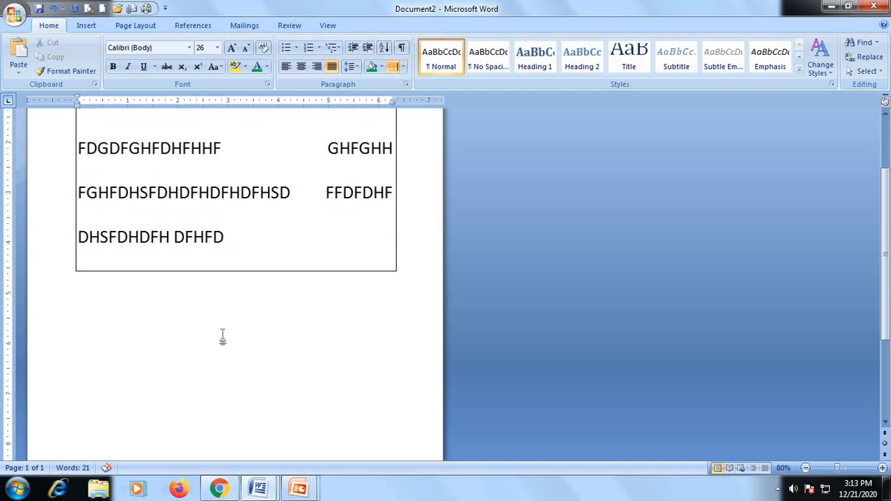
click(166, 356)
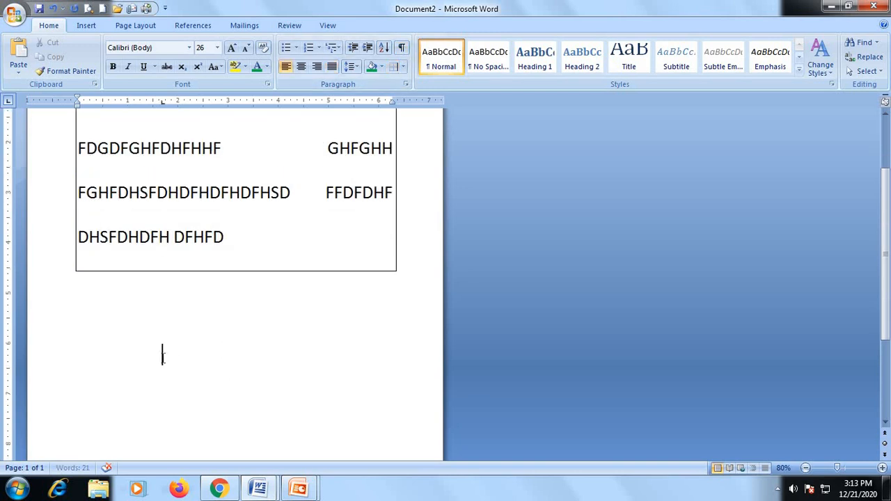
text(HI H)
key(BackSpace)
text(BYE   HJHJ)
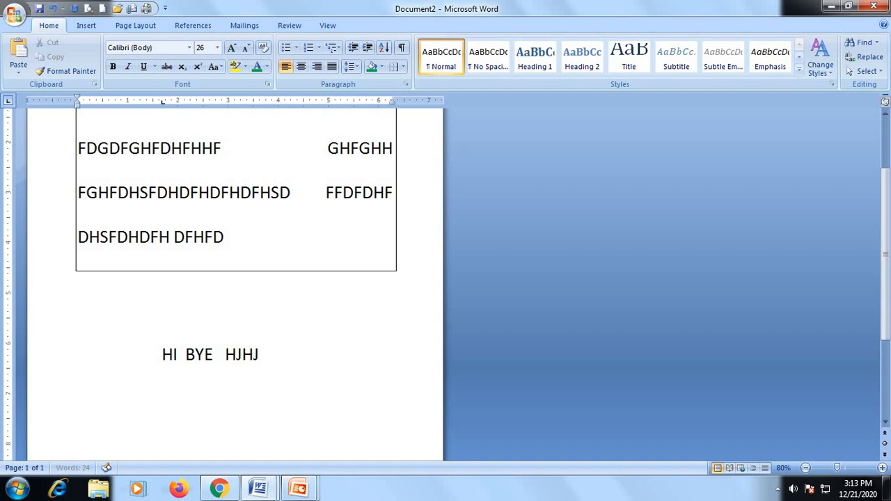
text(    JHJHJ)
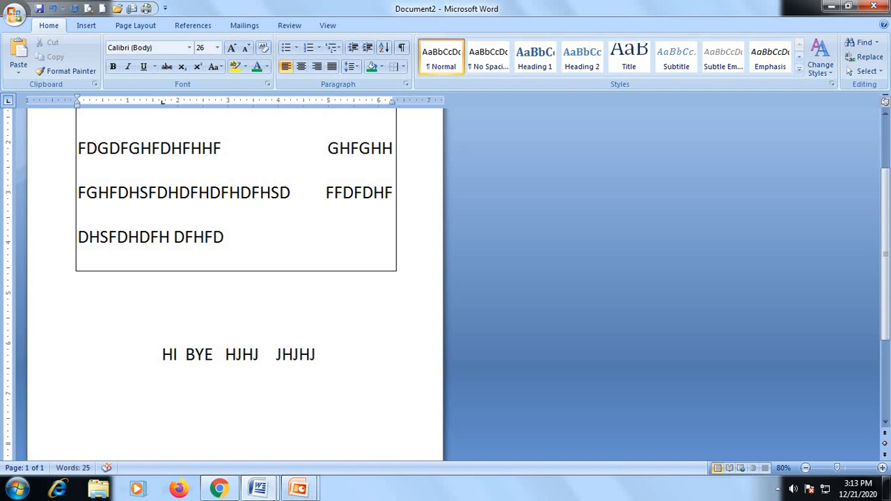
- Add a second line reading "JHSD HDSFHDS DSFSDFDS JK" with wide gaps between the words, followed by a new paragraph
key(Return)
text(JHSD)
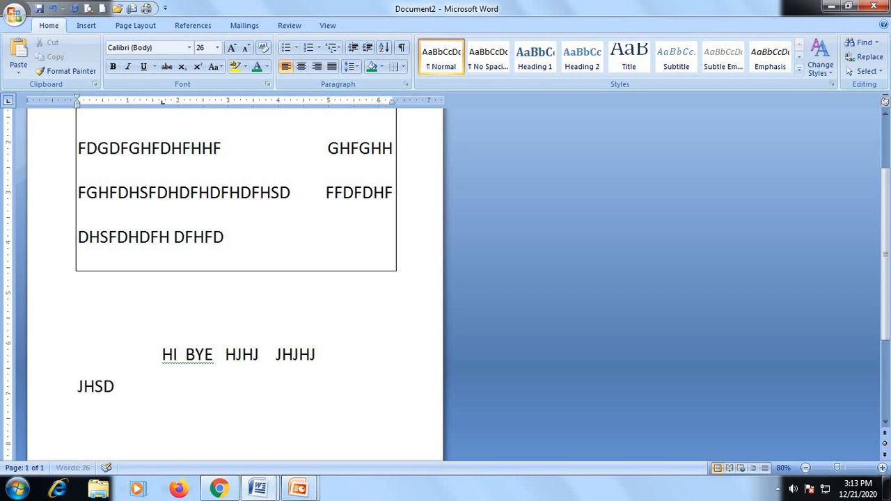
text(HDSFHDS)
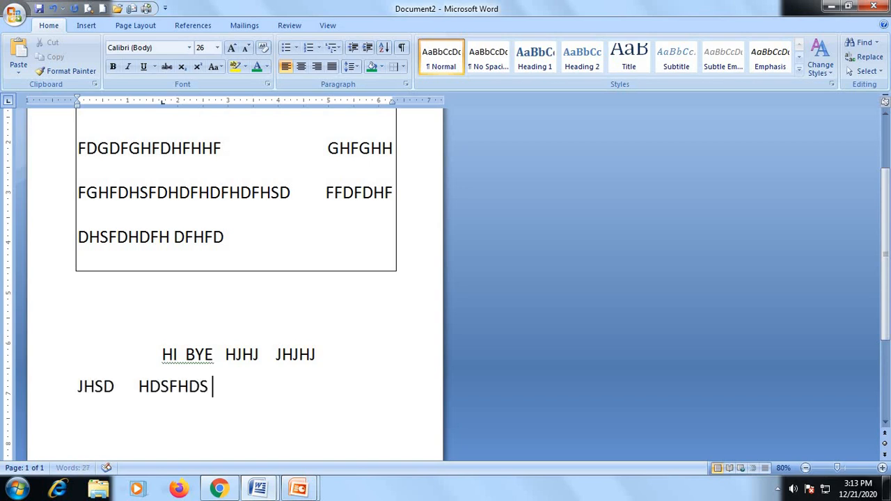
text(      DSFSDFDS)
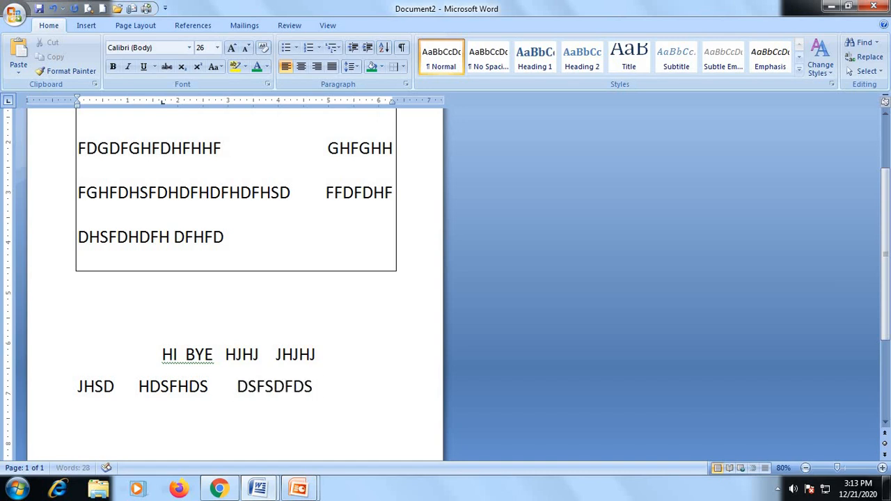
text(        JK)
key(Return)
- Select the two new text lines and show the document's paragraph marks and hidden formatting symbols
drag(394, 399, 184, 379)
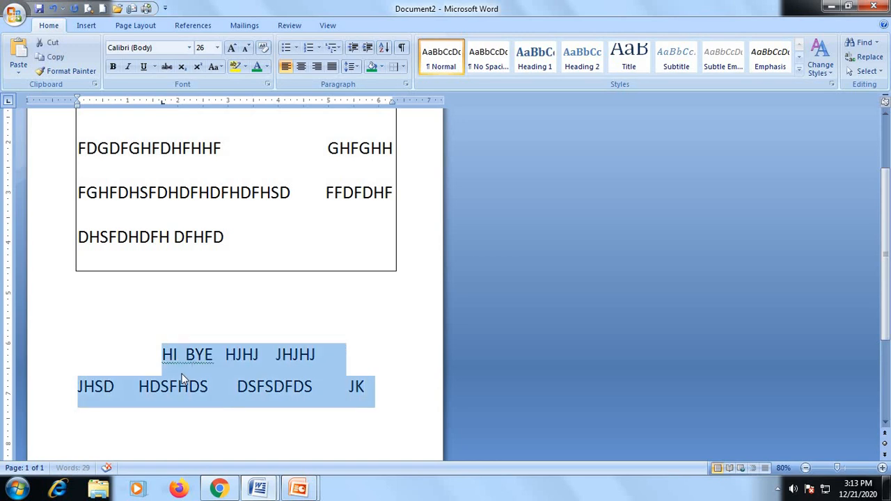
click(407, 53)
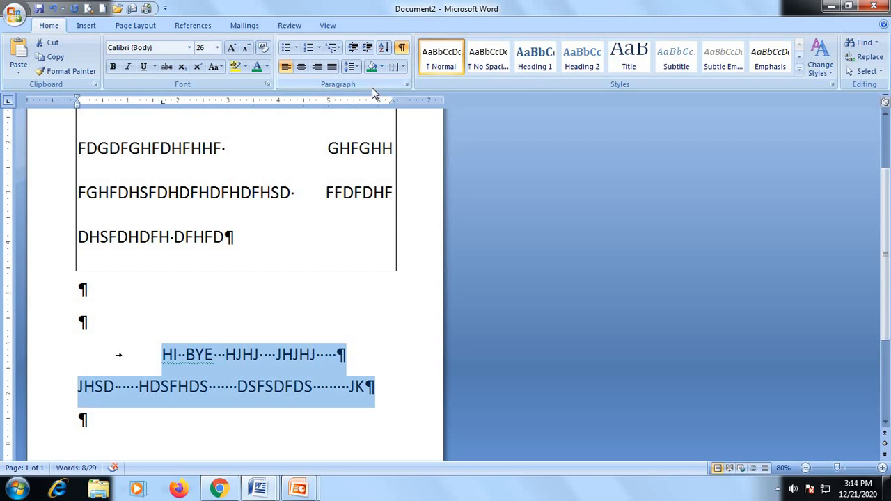
scroll(318, 293, up, 3)
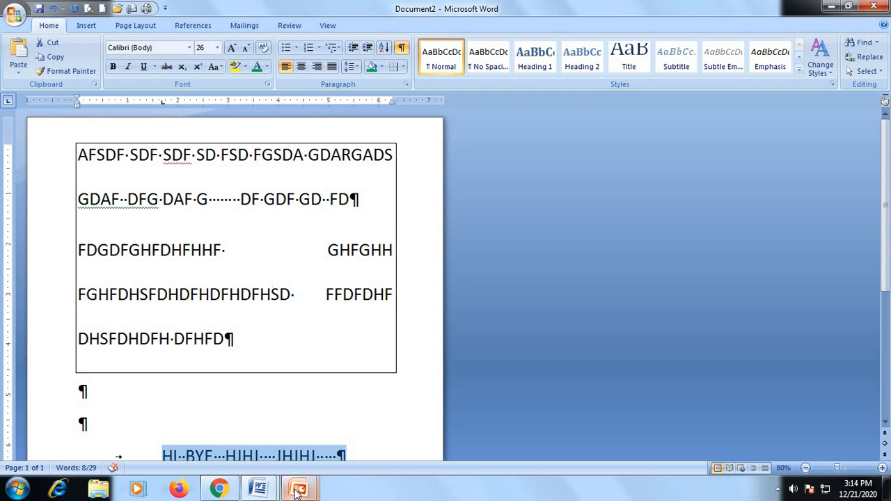
- Review the INDEX slide in the PowerPoint slide show against the Word document, ending on the slide
mouse_move(298, 489)
click(362, 437)
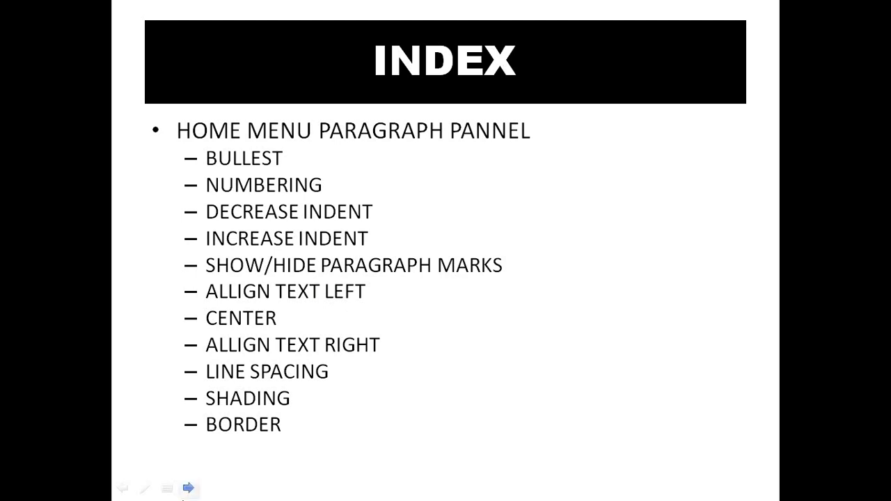
key(super)
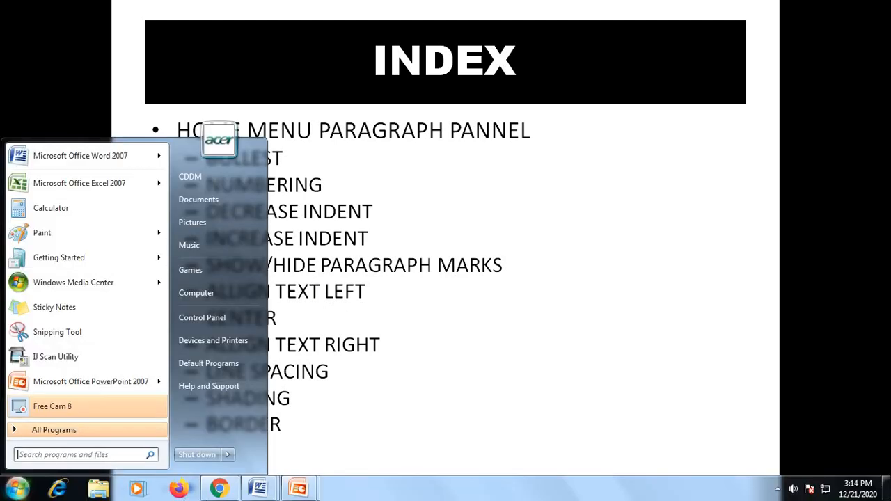
click(256, 494)
click(331, 417)
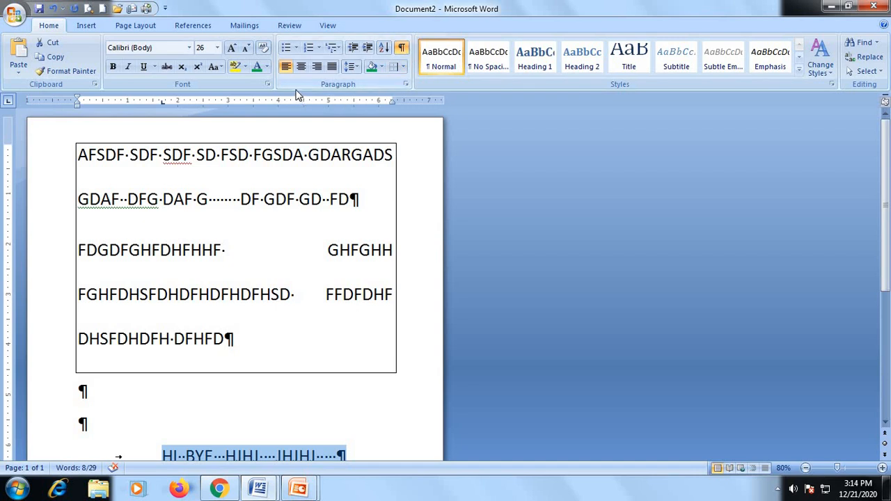
click(300, 488)
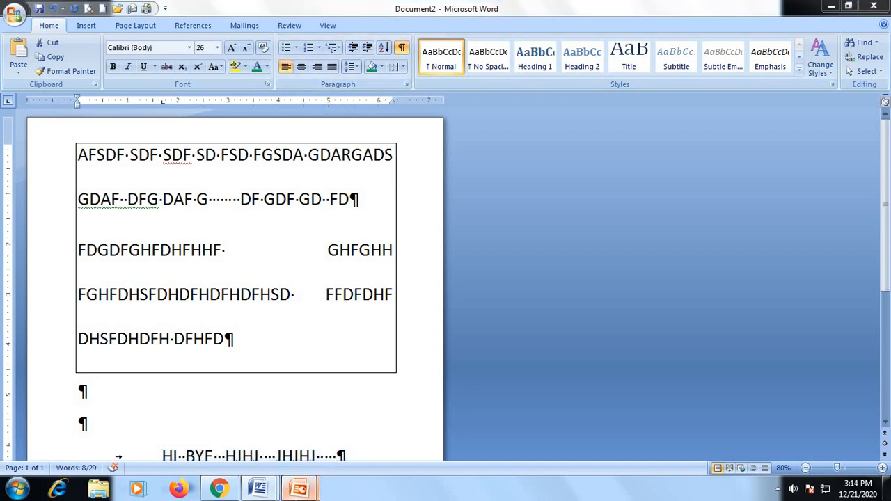
click(374, 437)
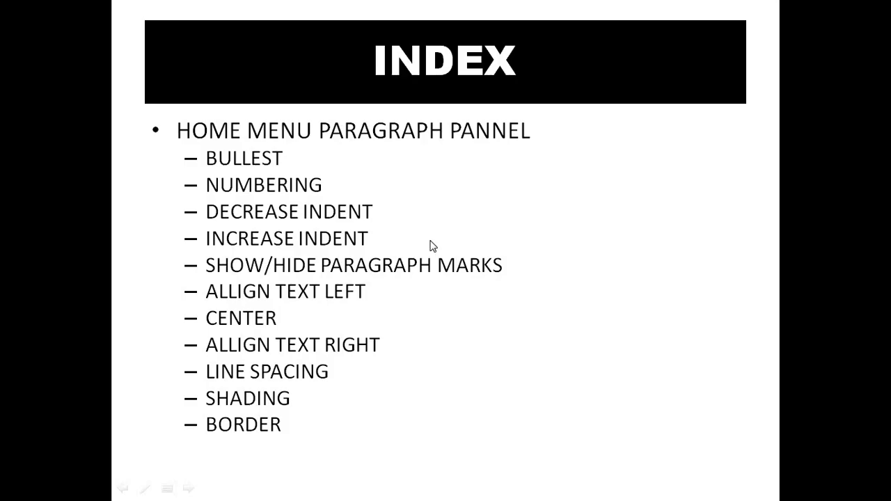